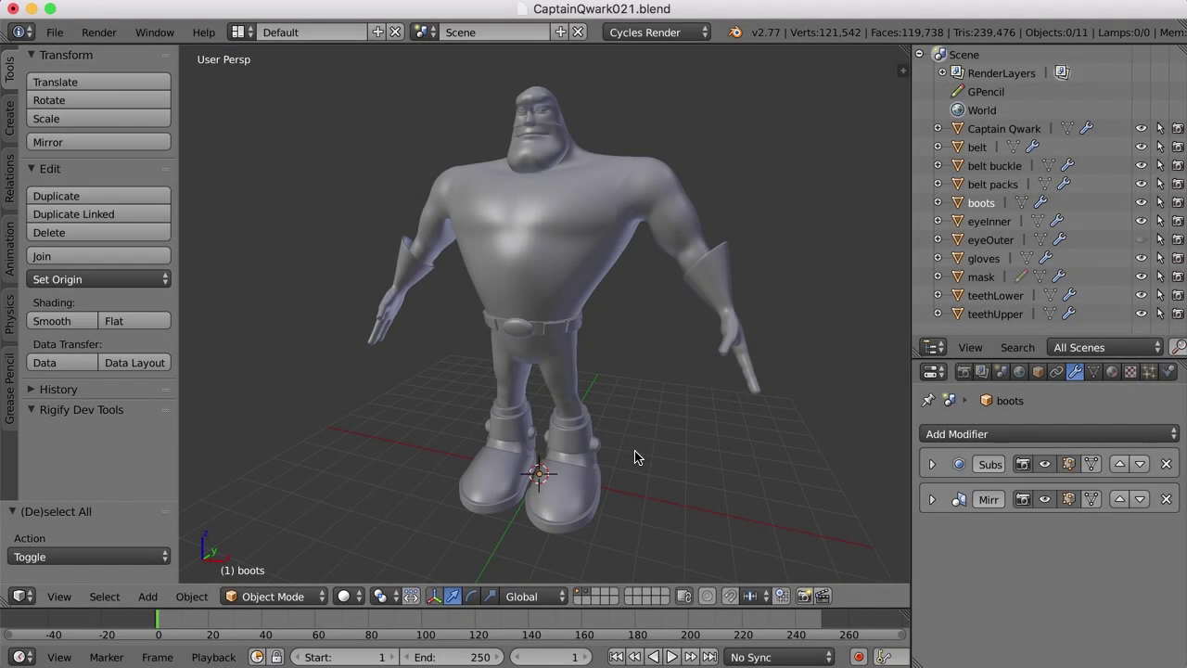
# Select the torso mask, switch to front orthographic view and show only the mask's layer.
pyautogui.rightClick(555, 245)
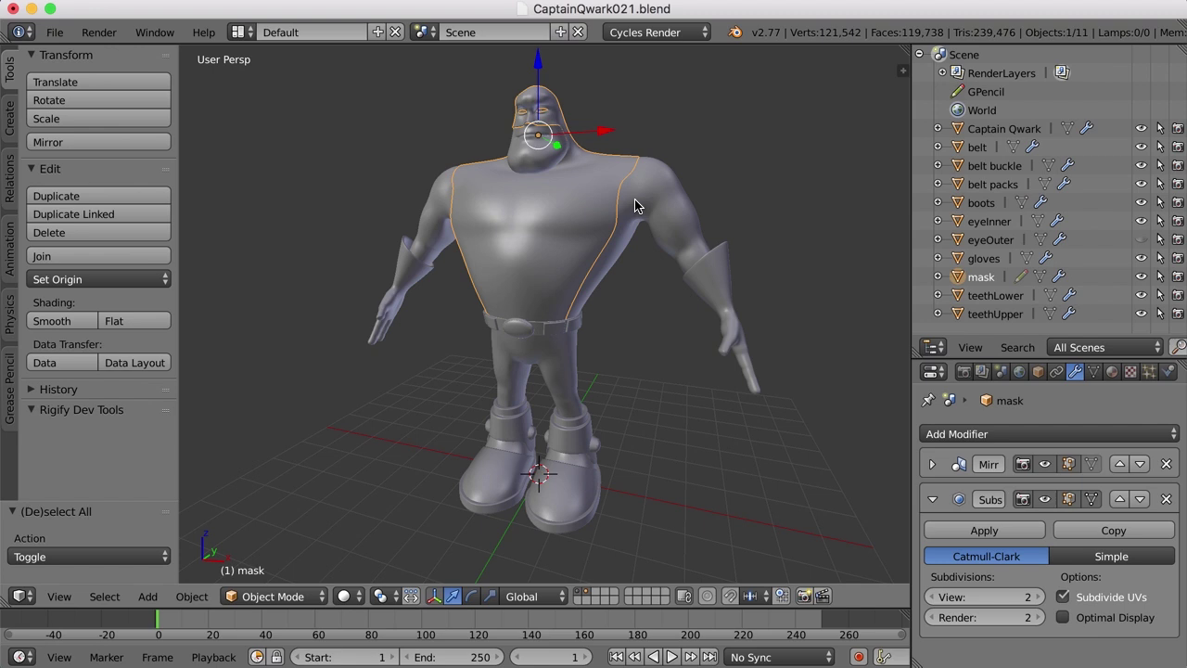
pyautogui.press('KP_1')
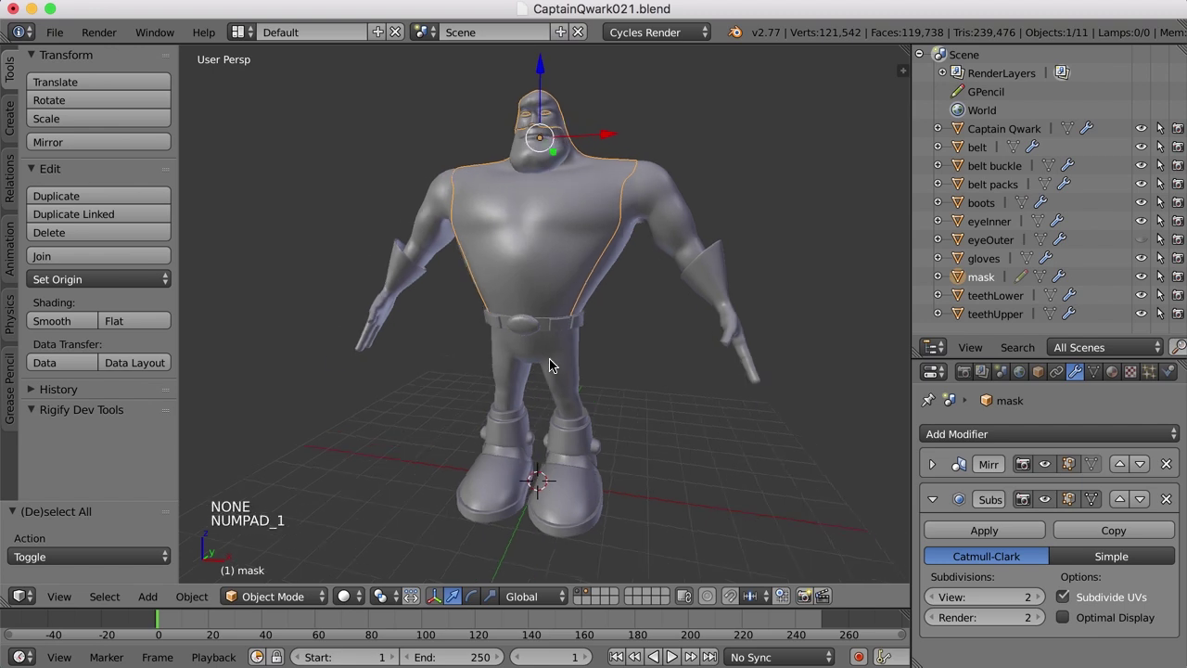
pyautogui.press('KP_5')
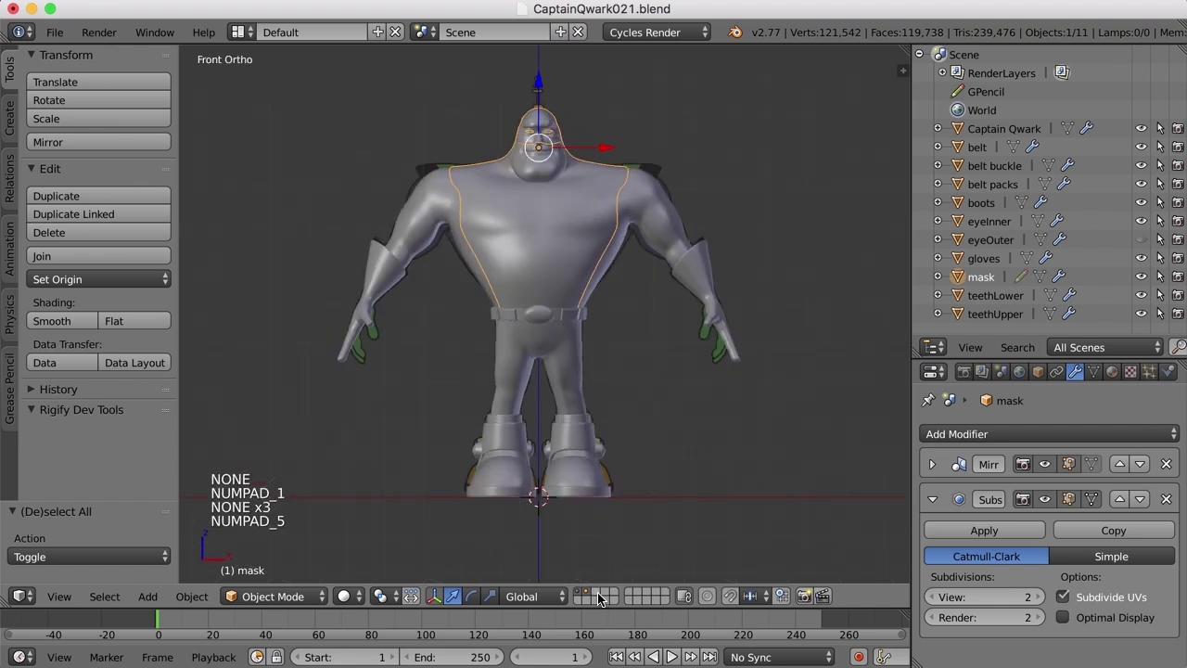
pyautogui.click(601, 600)
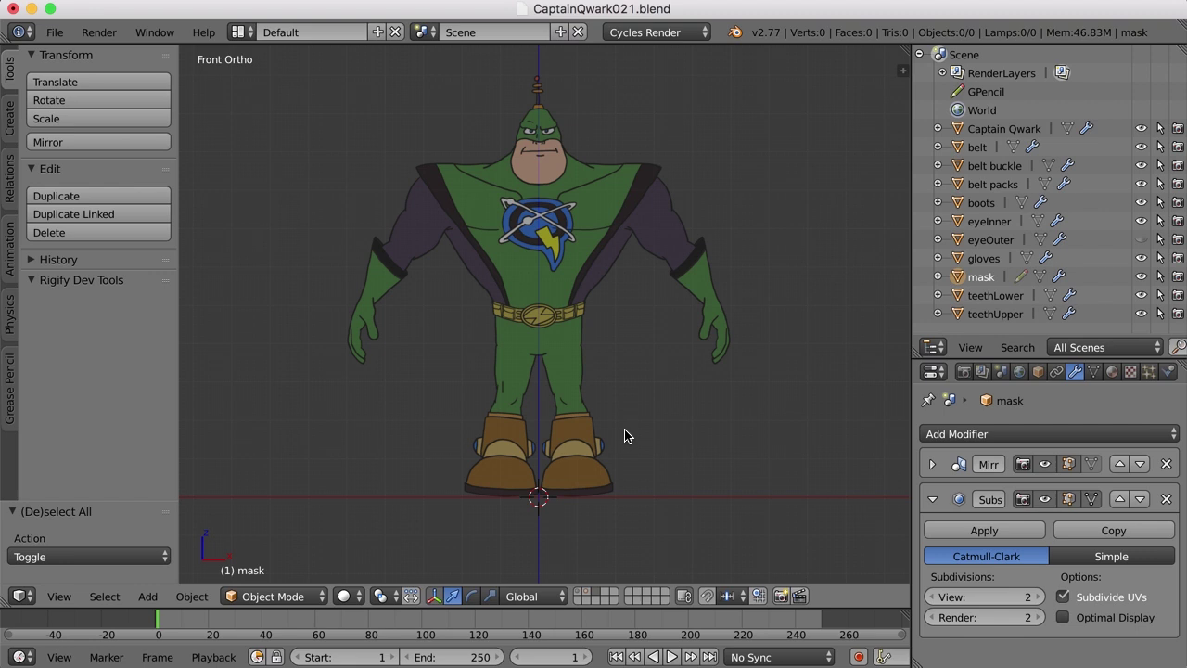
# Select the mask mesh and inspect it in perspective, orbiting, zooming and panning around it.
pyautogui.click(584, 598)
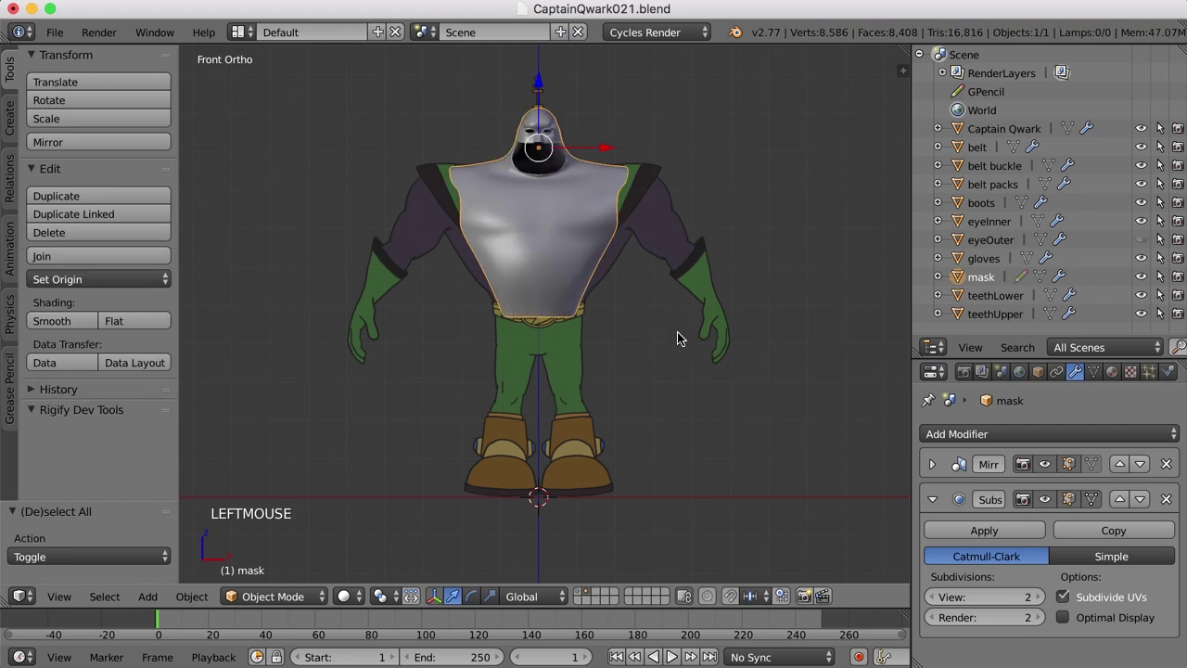
pyautogui.moveTo(677, 339); pyautogui.dragTo(631, 347, button='middle')
pyautogui.scroll(3, 641, 344)
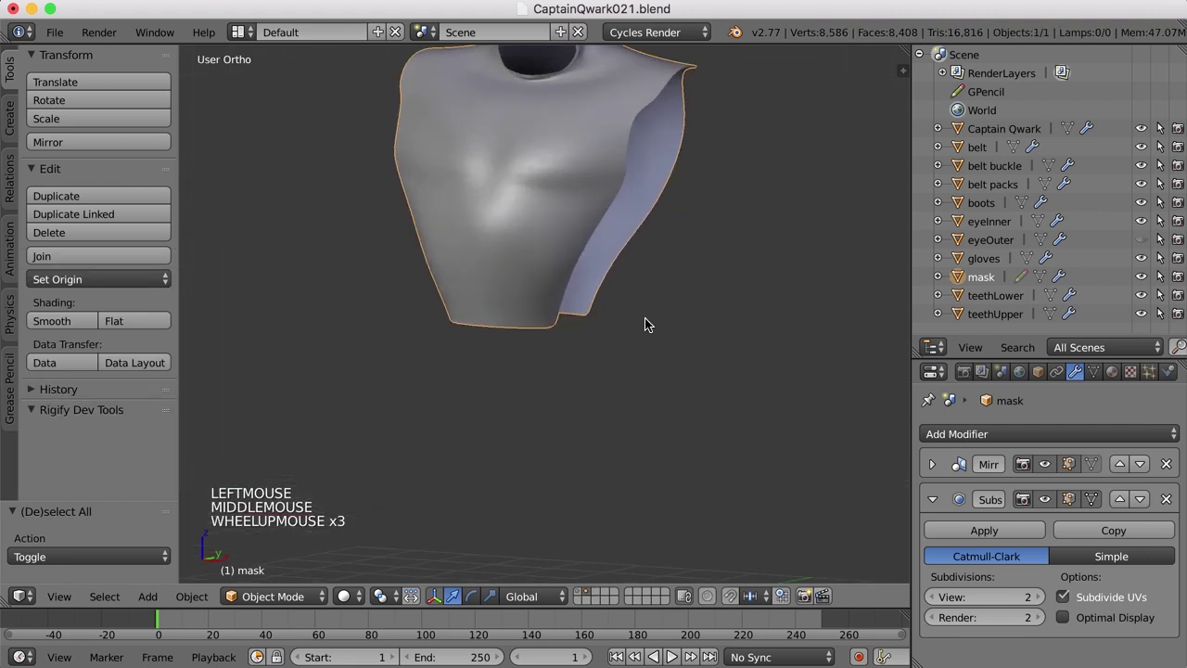
pyautogui.press('KP_5')
pyautogui.scroll(-1, 654, 297)
pyautogui.keyDown('shift'); pyautogui.moveTo(657, 270); pyautogui.dragTo(659, 398, button='middle'); pyautogui.keyUp('shift')
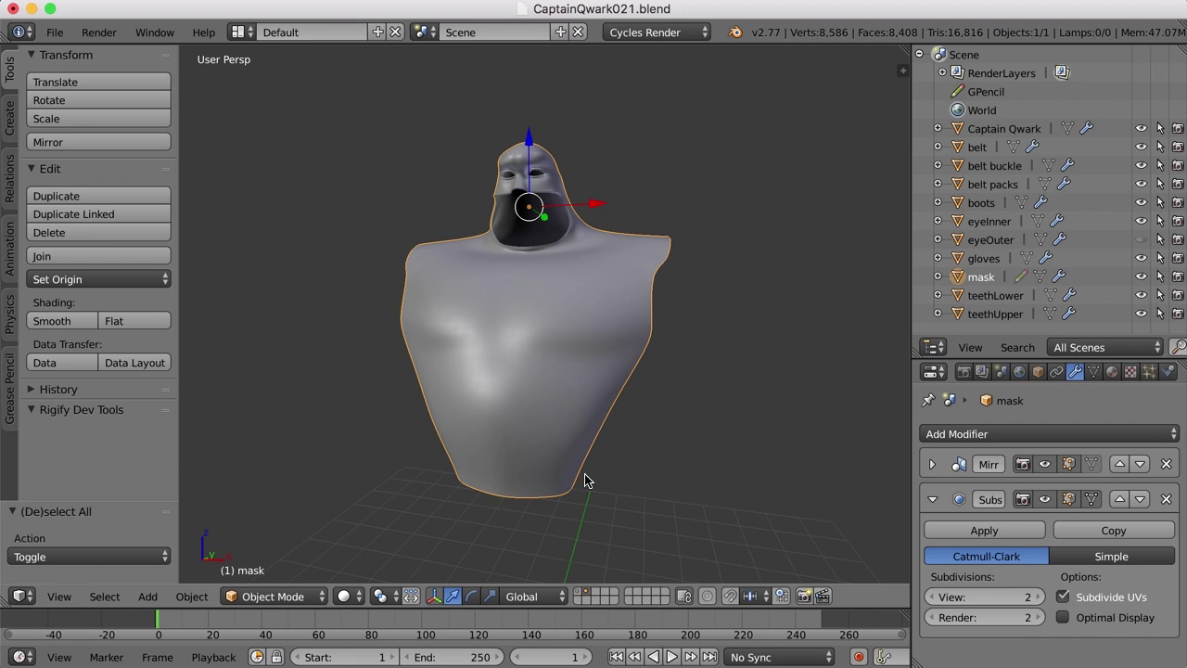
pyautogui.moveTo(676, 453); pyautogui.dragTo(570, 424)
# In Edit Mode with edge select, snap the 3D cursor to a bottom edge of the mask.
pyautogui.press('Tab')
pyautogui.hotkey('ctrl', 'Tab')
pyautogui.click(573, 429)
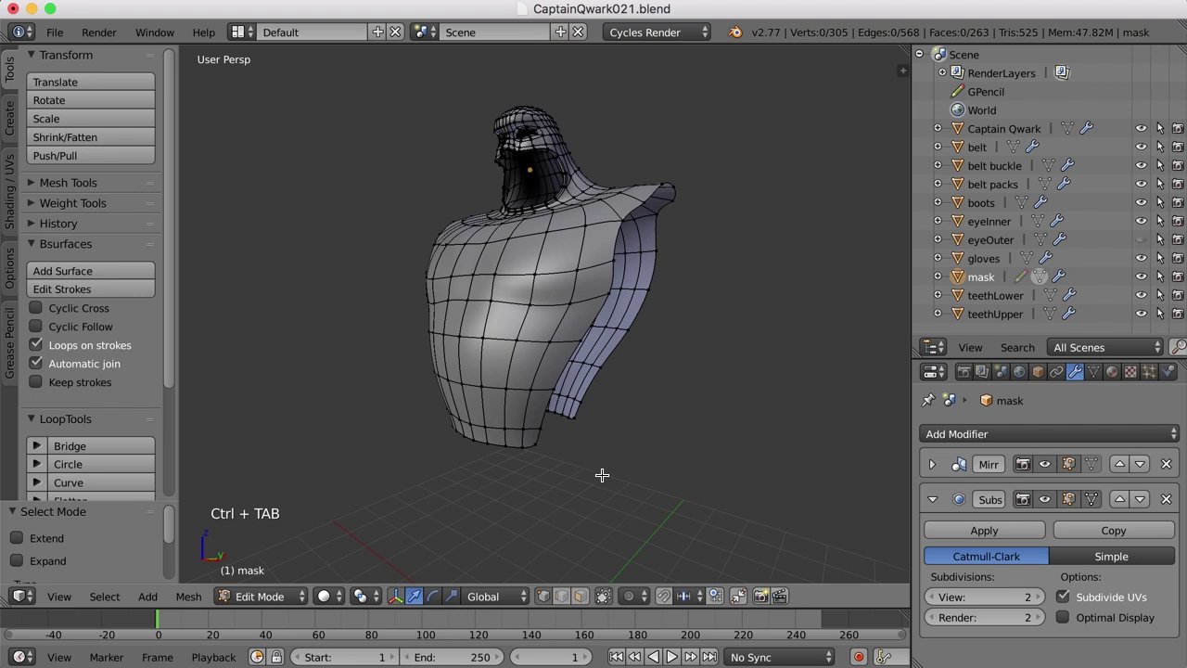
pyautogui.rightClick(536, 443)
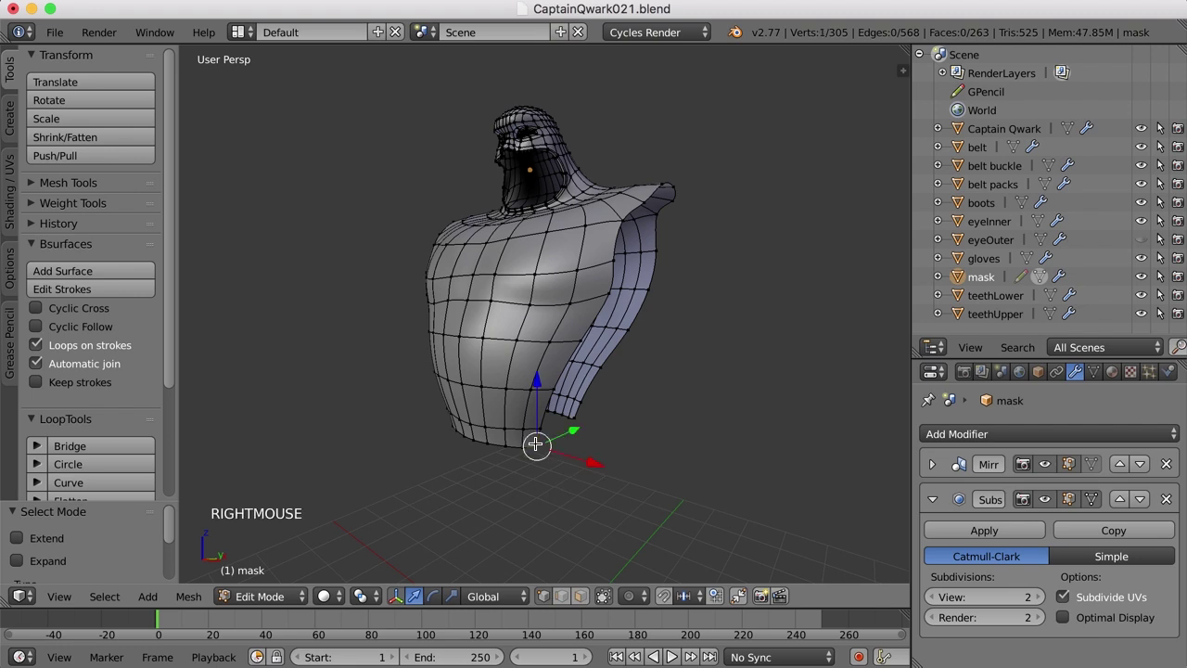
pyautogui.moveTo(609, 519)
pyautogui.mouseDown(button='middle')
pyautogui.moveTo(625, 520)
pyautogui.moveTo(580, 514)
pyautogui.moveTo(623, 508)
pyautogui.mouseUp(button='middle')
pyautogui.hotkey('shift', 's')
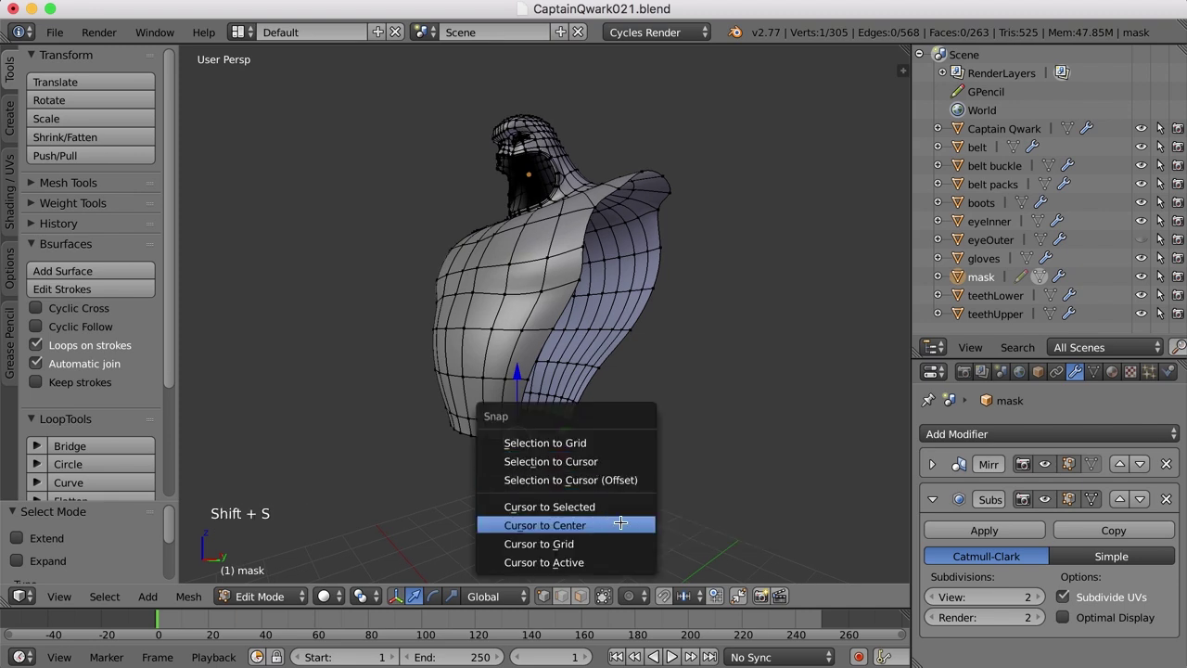
pyautogui.click(628, 513)
# Select the side edge loop and flatten it along X to 0, pivoting on the 3D cursor.
pyautogui.moveTo(641, 479); pyautogui.dragTo(576, 307, button='middle')
pyautogui.keyDown('alt'); pyautogui.rightClick(573, 360); pyautogui.keyUp('alt')
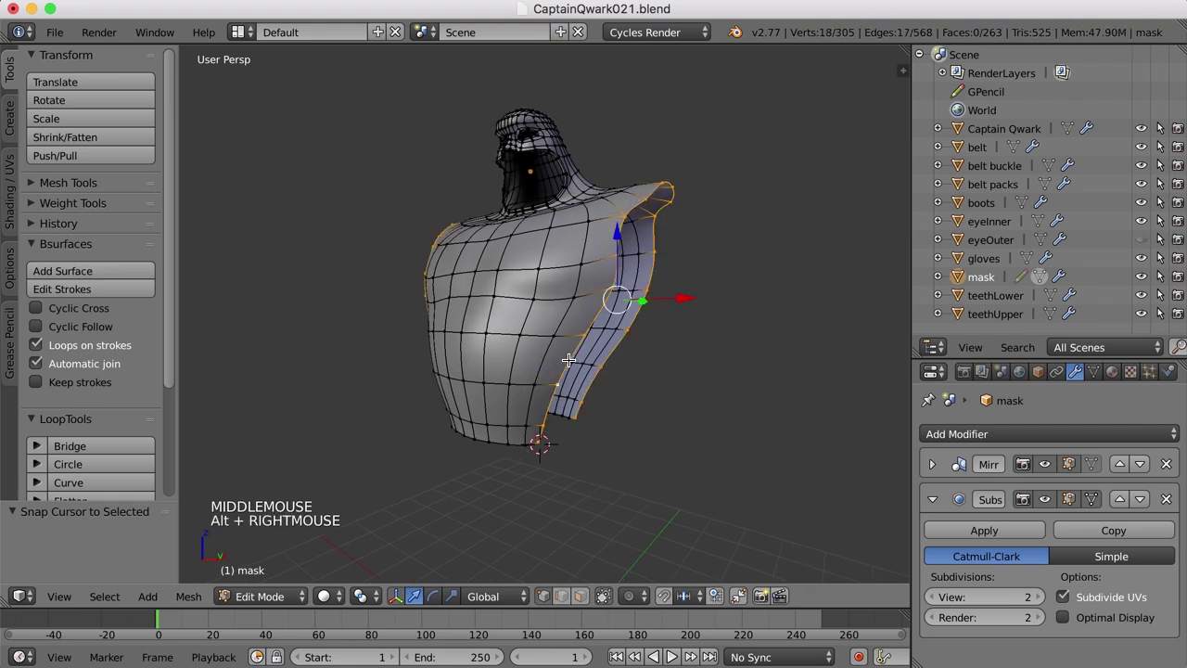
pyautogui.moveTo(660, 404); pyautogui.dragTo(678, 411, button='middle')
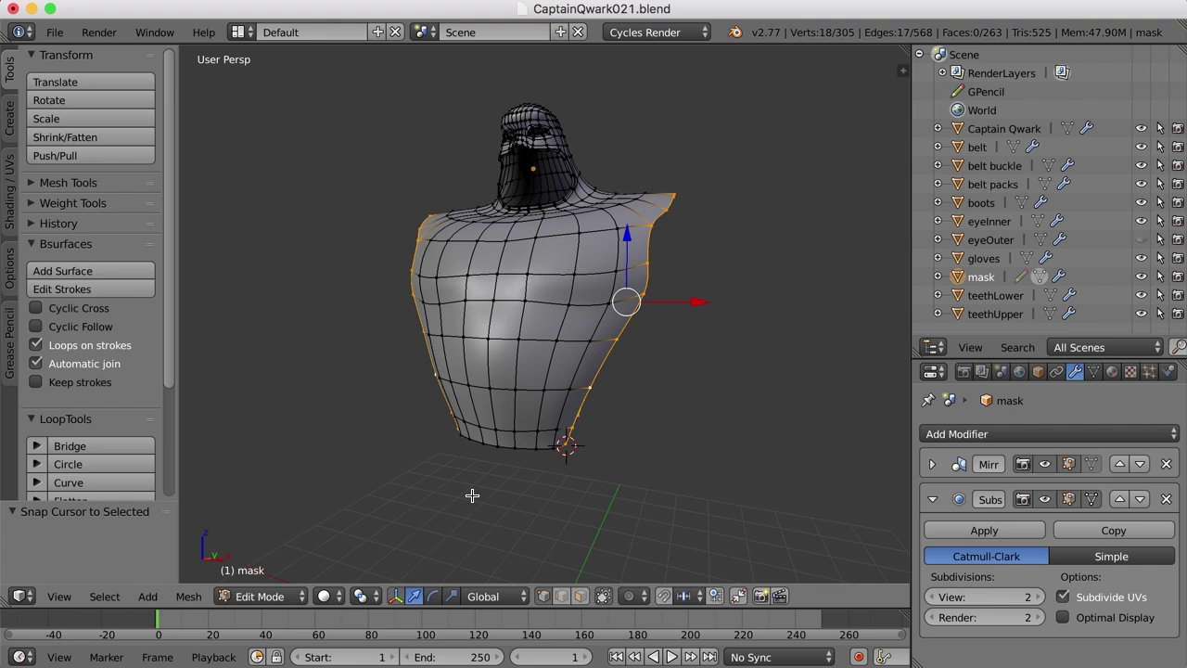
pyautogui.click(364, 596)
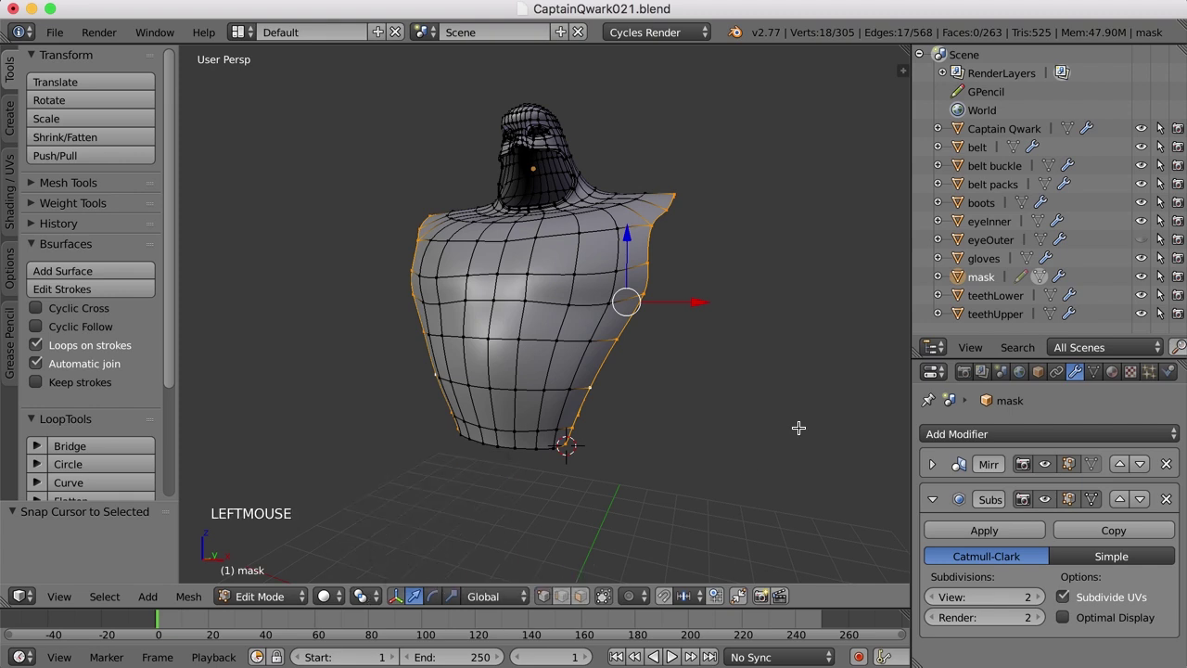
pyautogui.press('.')
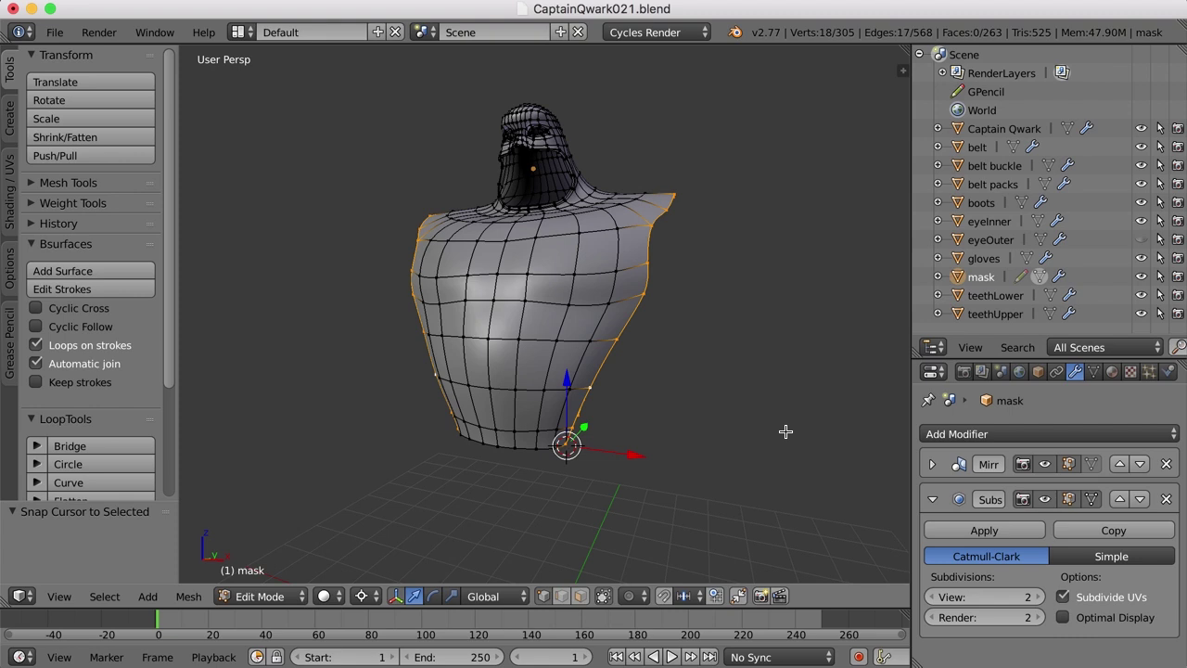
pyautogui.press('s')
pyautogui.press('x')
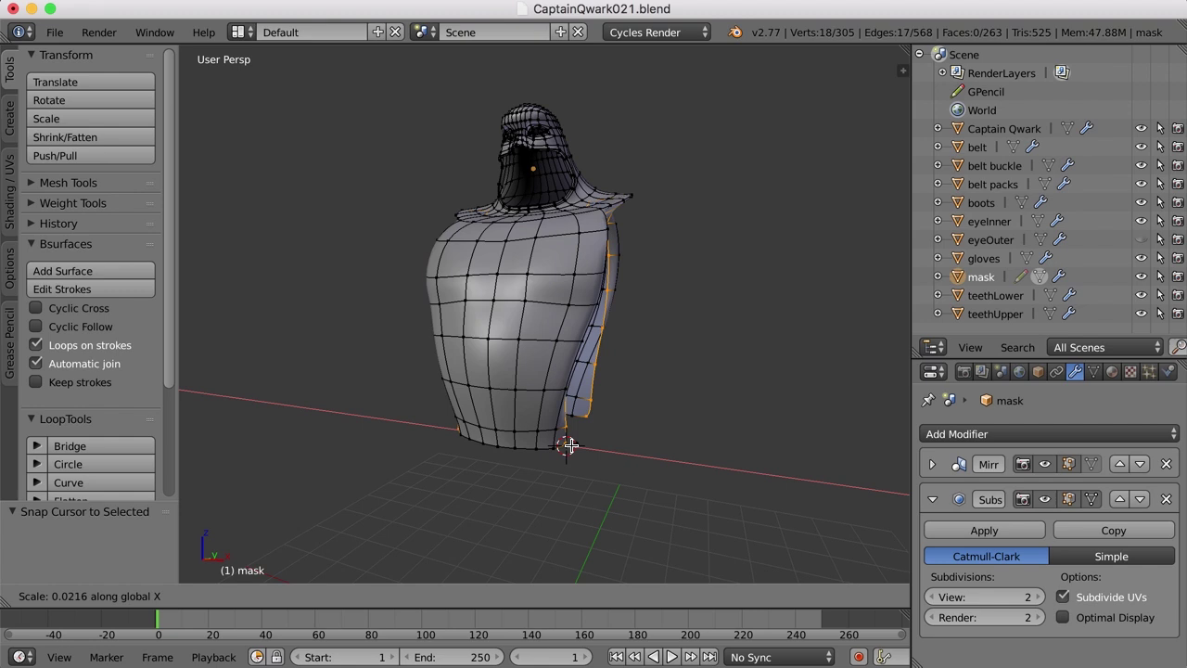
pyautogui.click(570, 446)
# Rotate the side edge loop about 24.35° so the torso tapers, then check it from the side.
pyautogui.hotkey('ctrl', 'alt', 'Down')
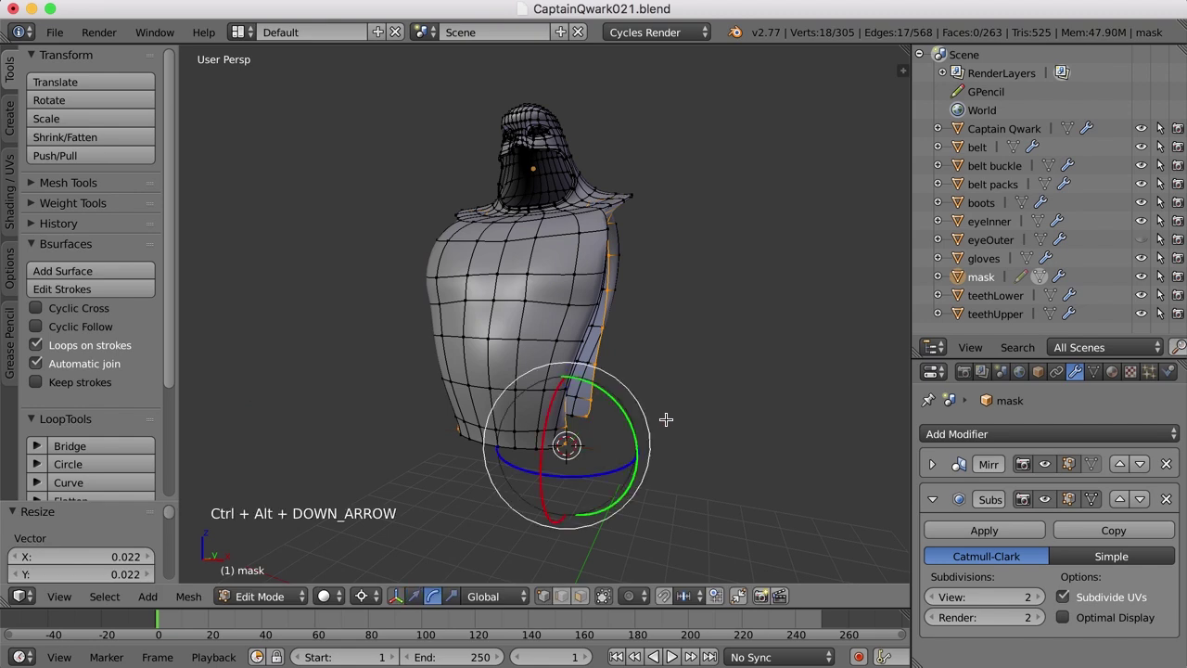
pyautogui.moveTo(615, 401); pyautogui.dragTo(640, 427)
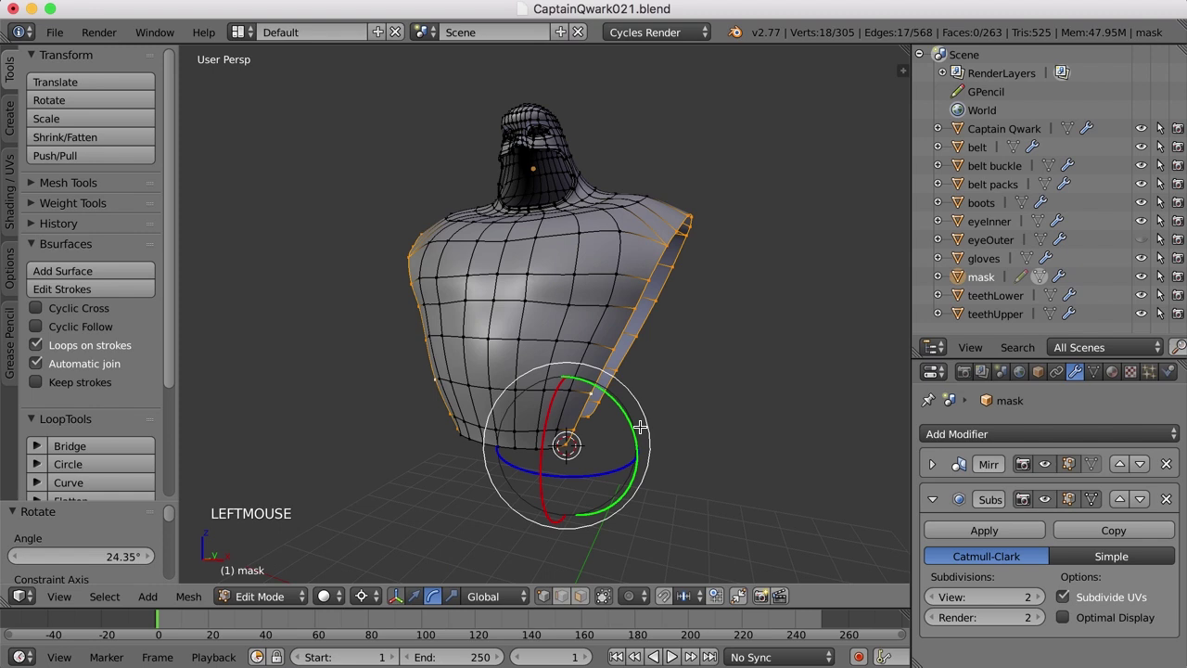
pyautogui.moveTo(688, 405); pyautogui.dragTo(615, 427, button='middle')
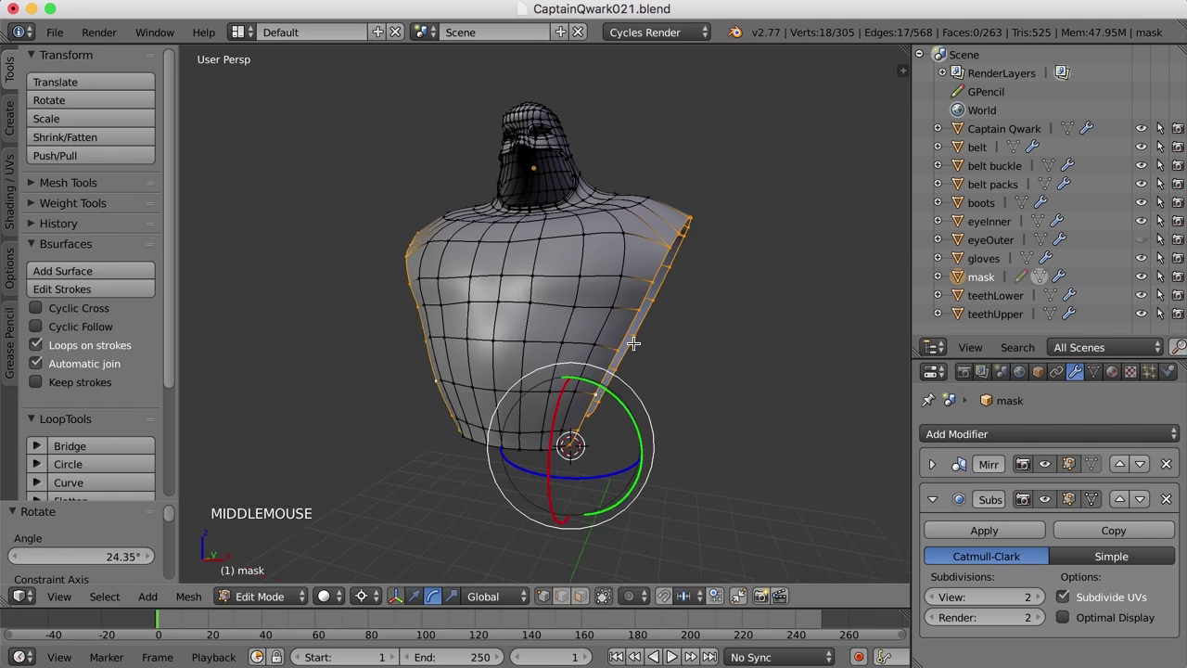
pyautogui.moveTo(634, 343); pyautogui.dragTo(705, 360, button='middle')
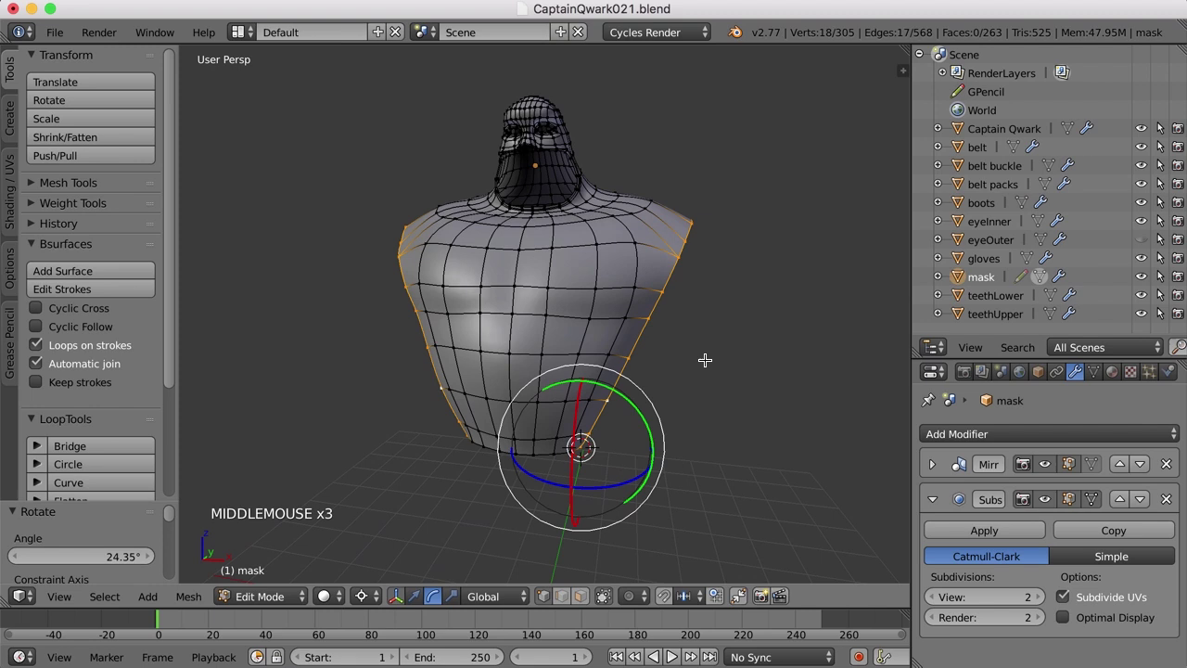
# Check the mask on the full character, then stretch the side edge loop vertically along Z.
pyautogui.press('Tab')
pyautogui.keyDown('shift'); pyautogui.click(581, 595); pyautogui.keyUp('shift')
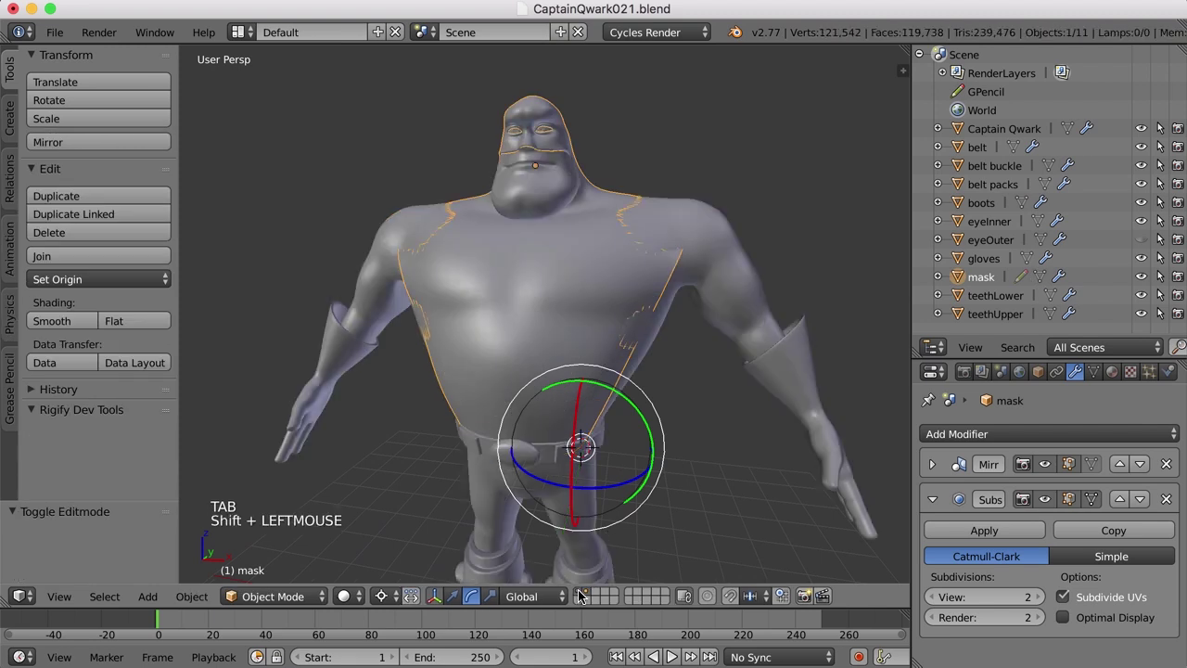
pyautogui.moveTo(720, 364); pyautogui.dragTo(698, 364, button='middle')
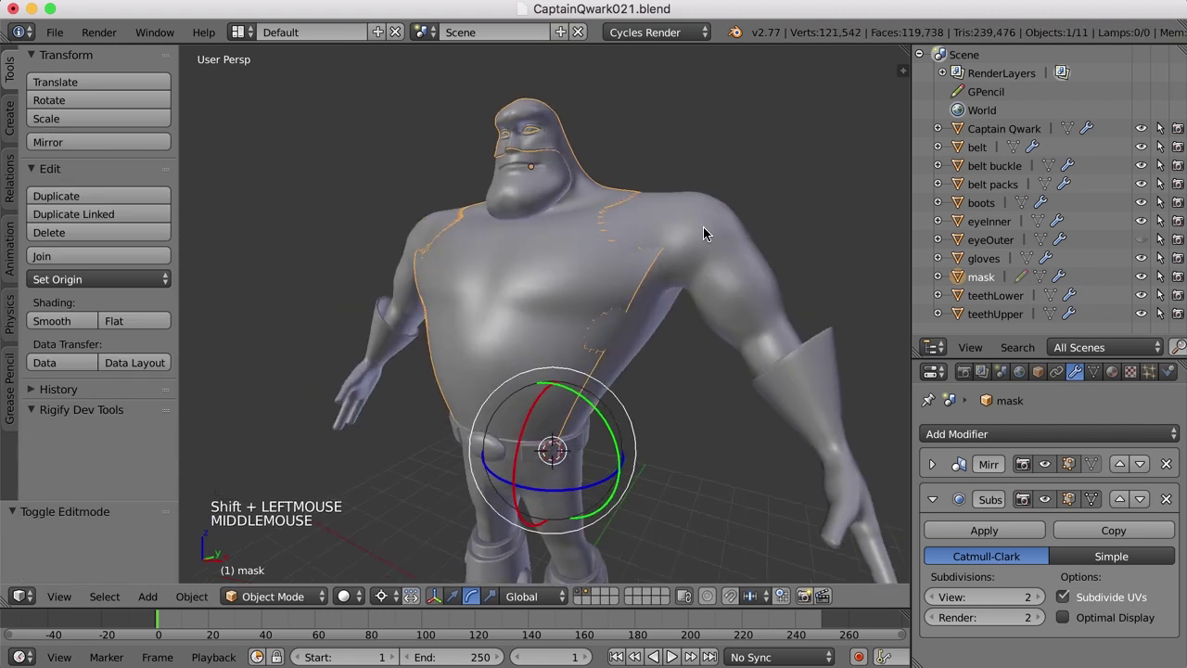
pyautogui.press('Tab')
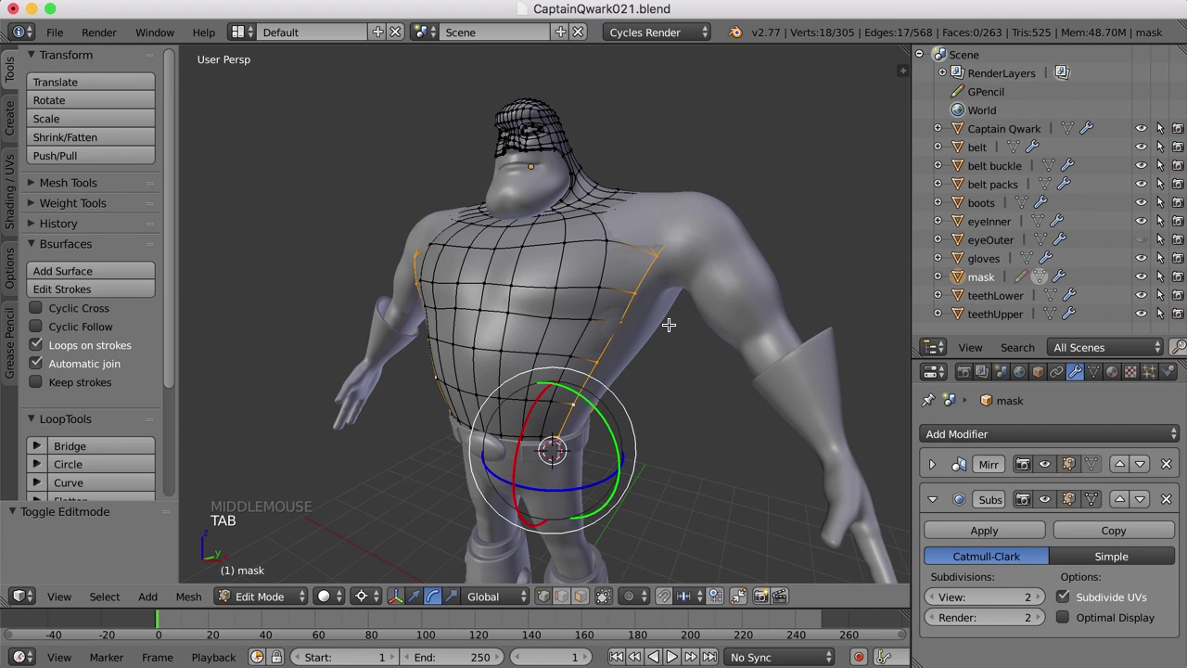
pyautogui.moveTo(689, 405); pyautogui.dragTo(703, 407, button='middle')
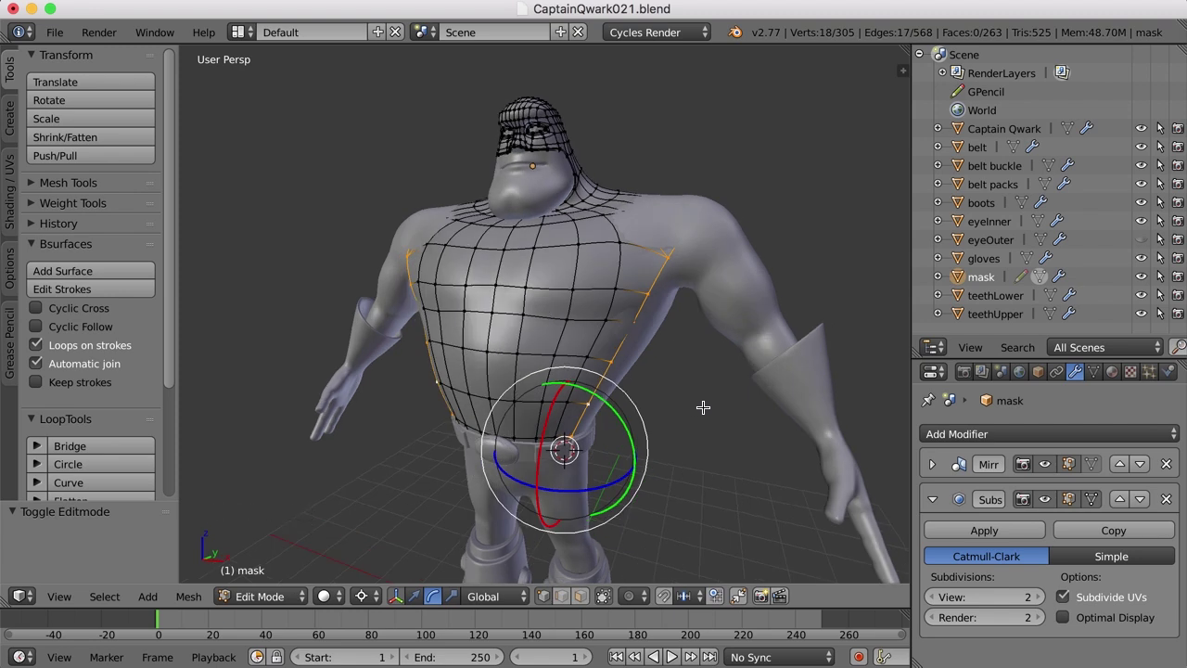
pyautogui.press('s')
pyautogui.press('z')
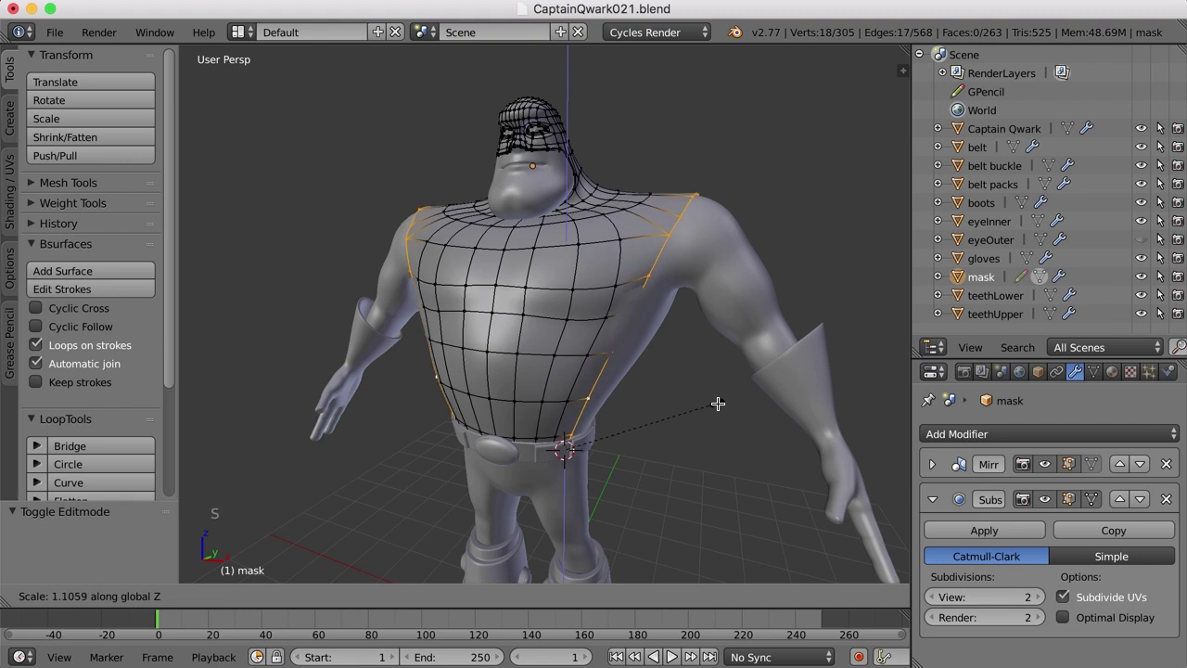
pyautogui.click(721, 405)
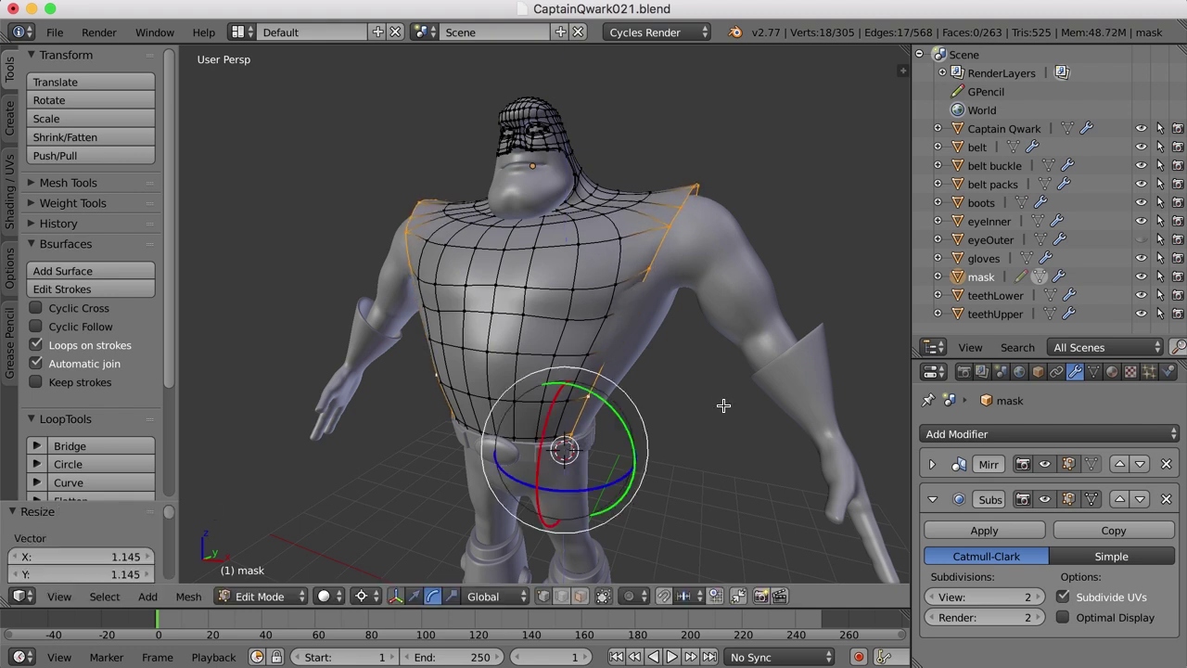
pyautogui.moveTo(697, 417); pyautogui.dragTo(708, 418, button='middle')
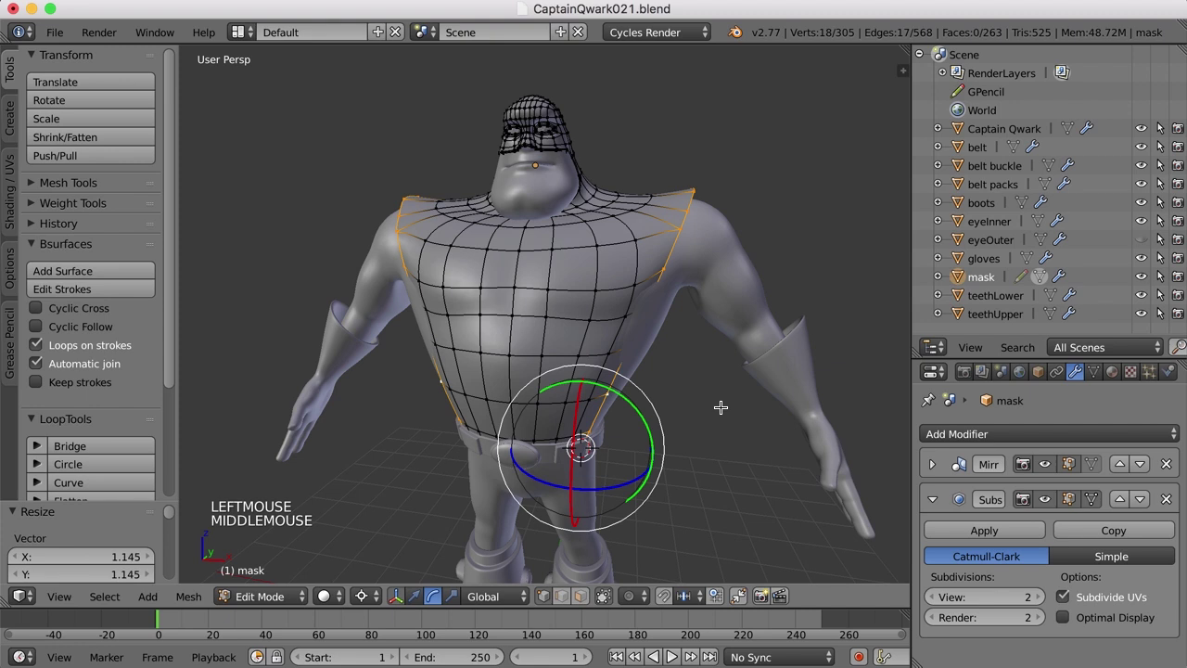
# In front ortho with only the mask layer, rotate the loop 8.694° outward and scale it 1.067 on Z.
pyautogui.press('KP_1')
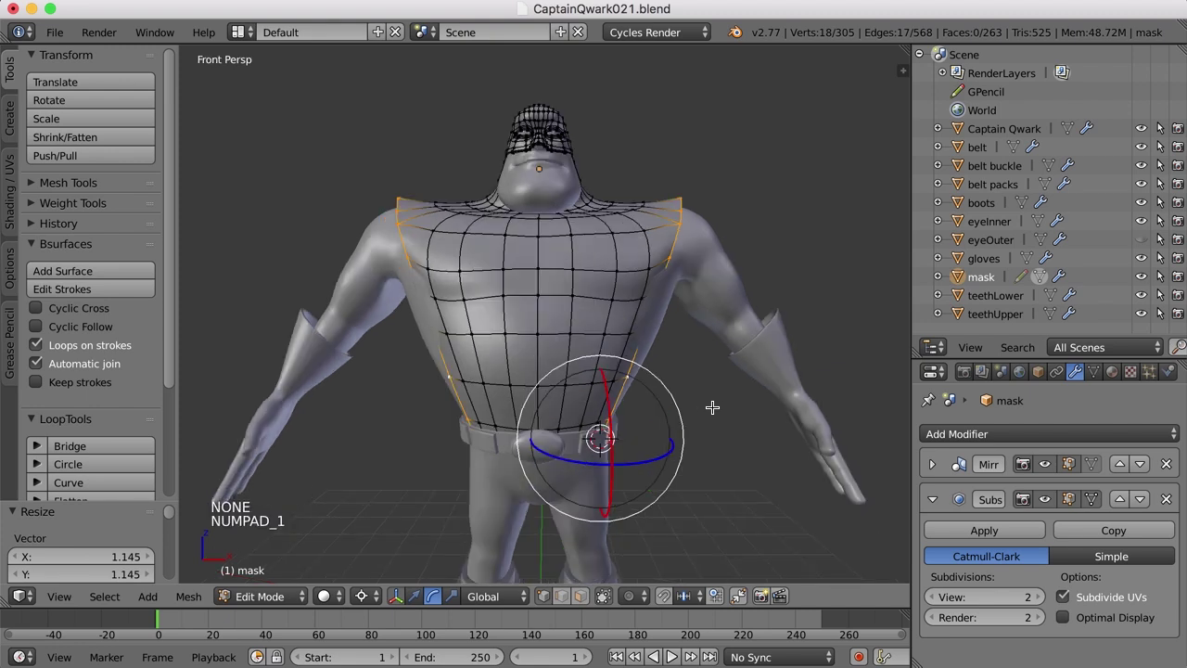
pyautogui.press('KP_5')
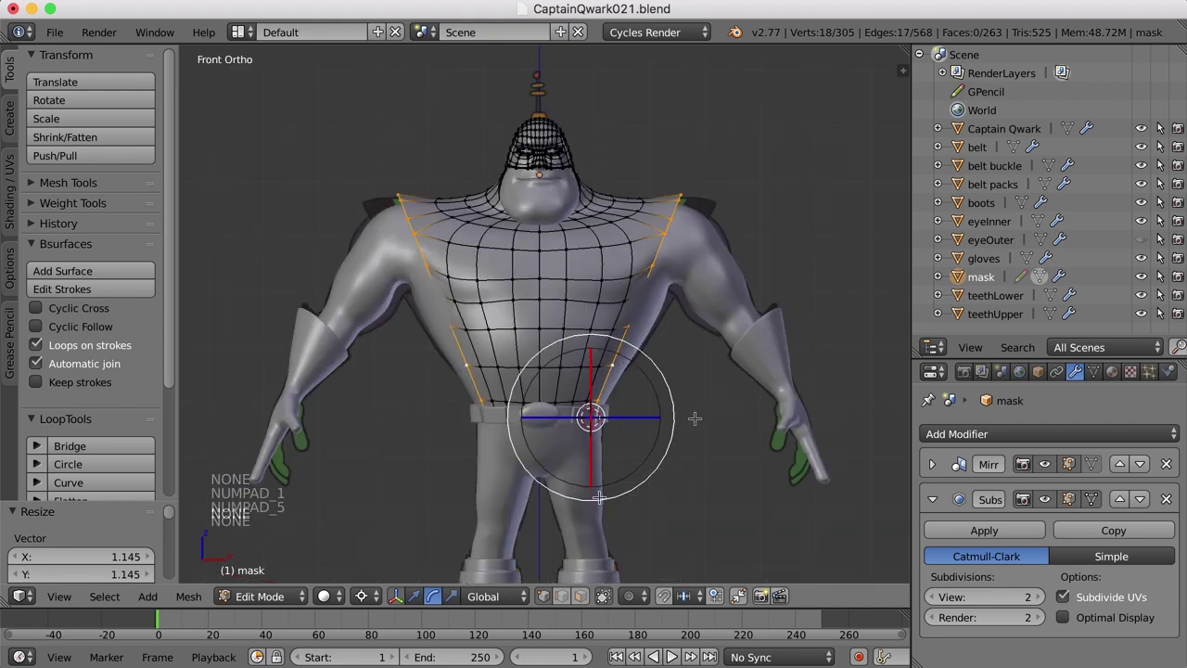
pyautogui.press('Tab')
pyautogui.click(587, 599)
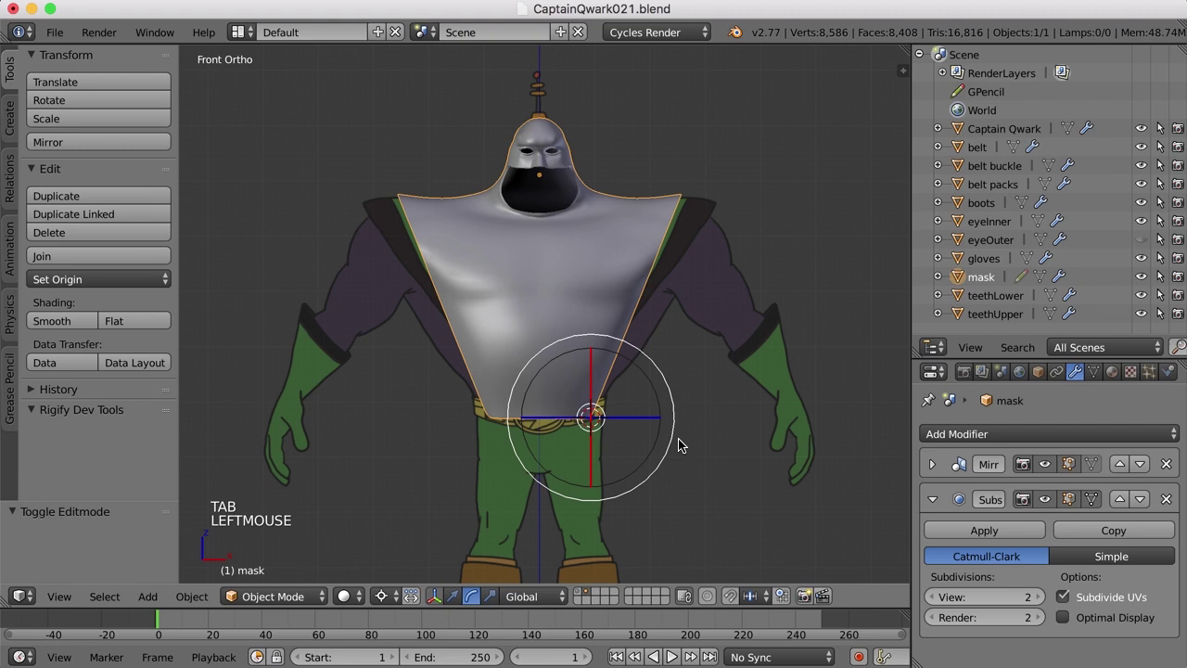
pyautogui.press('Tab')
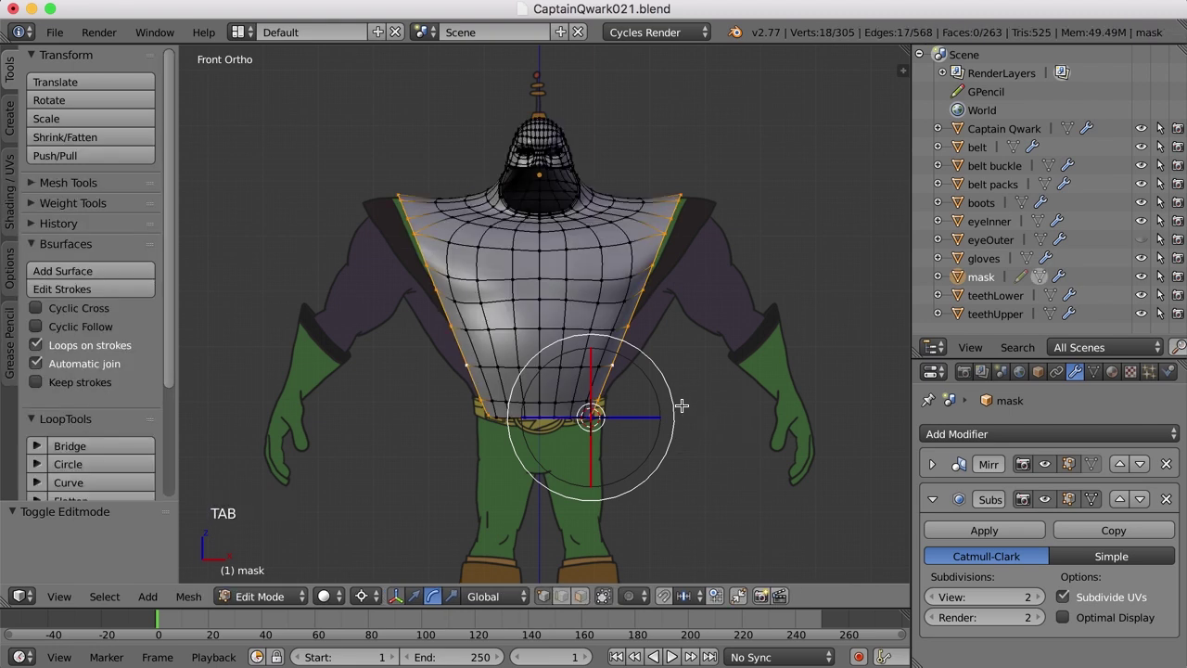
pyautogui.moveTo(676, 408); pyautogui.dragTo(678, 416)
pyautogui.press('s')
pyautogui.press('z')
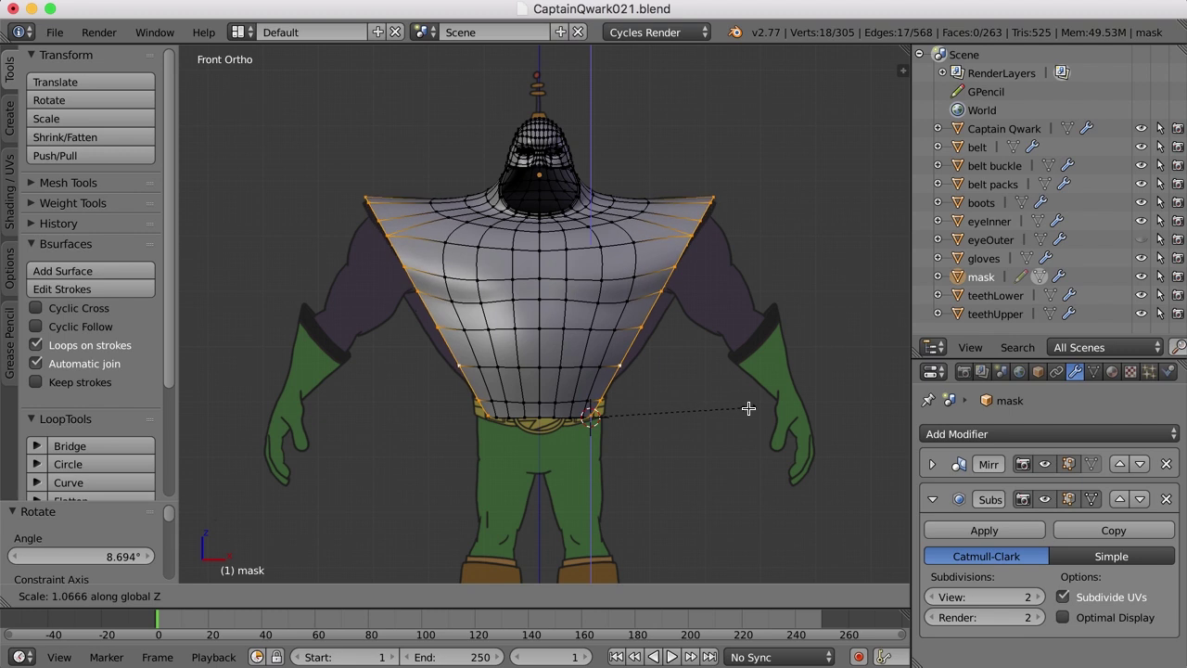
pyautogui.click(750, 408)
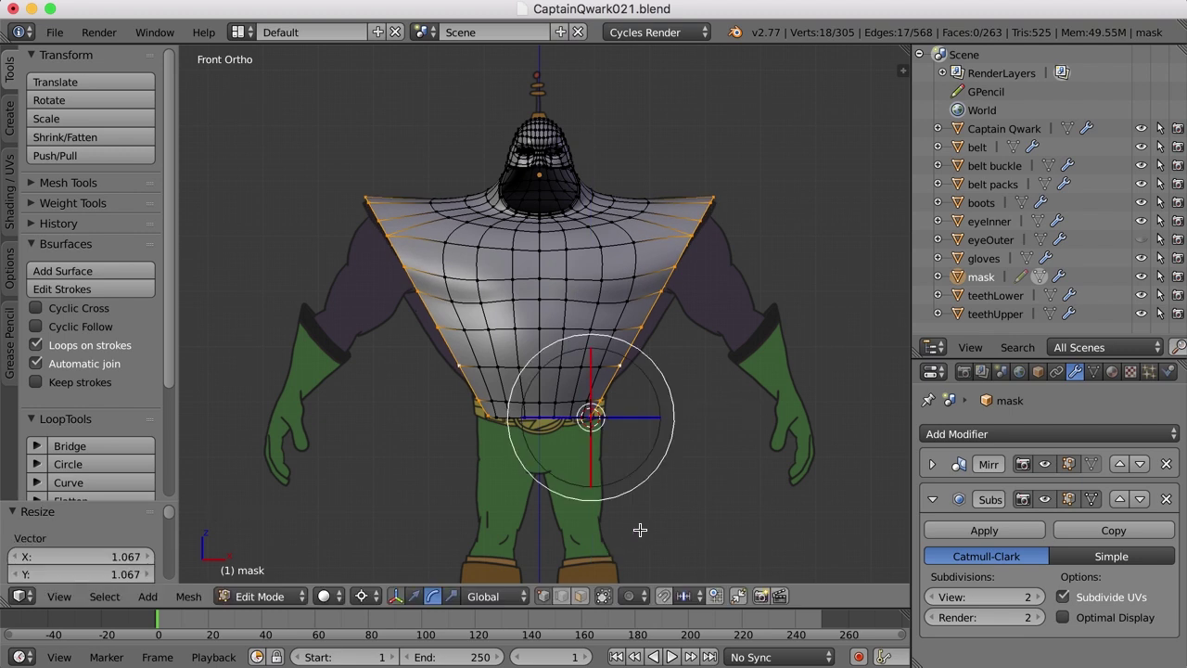
pyautogui.press('Tab')
# With the body visible, move a vertex on the mask's back edge to follow the side silhouette.
pyautogui.keyDown('shift'); pyautogui.click(584, 598); pyautogui.keyUp('shift')
pyautogui.moveTo(684, 411); pyautogui.dragTo(561, 265, button='middle')
pyautogui.scroll(3, 562, 379)
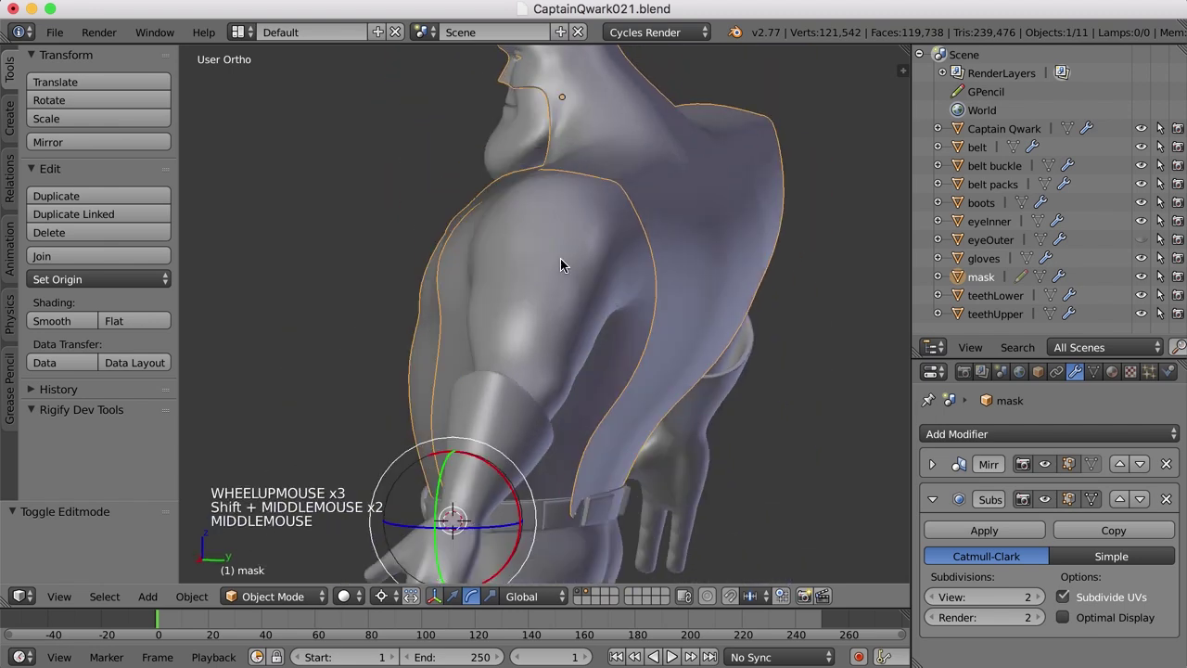
pyautogui.moveTo(609, 180); pyautogui.dragTo(651, 197, button='middle')
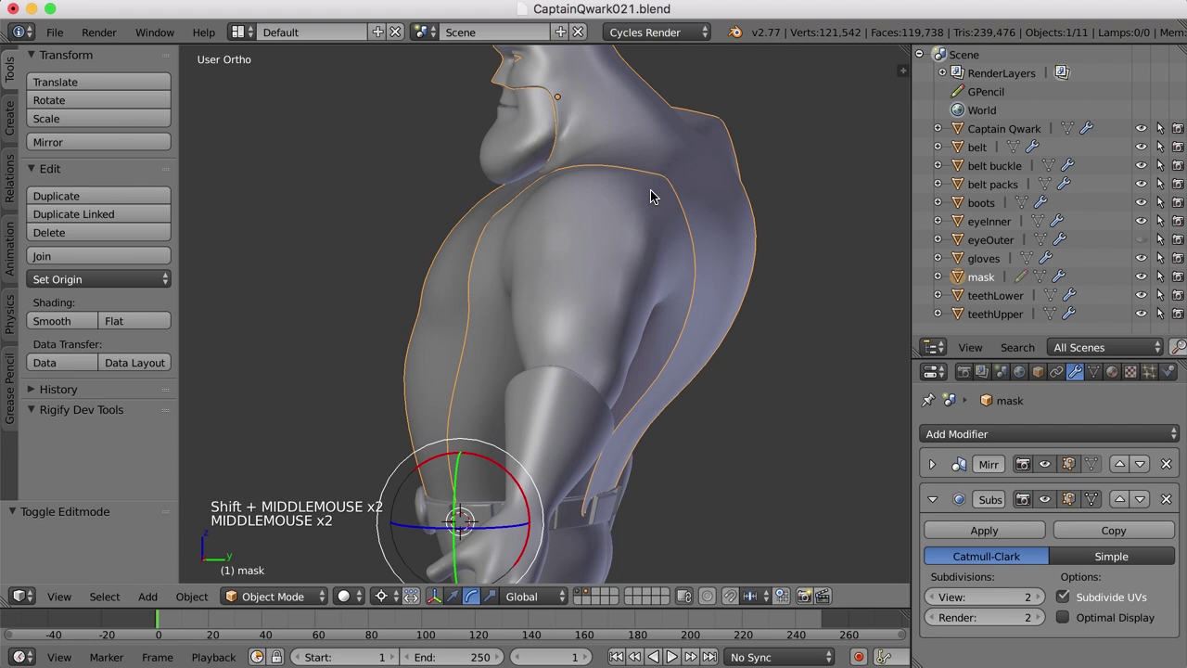
pyautogui.press('Tab')
pyautogui.moveTo(723, 244)
pyautogui.mouseDown(button='middle')
pyautogui.moveTo(736, 227)
pyautogui.moveTo(724, 238)
pyautogui.moveTo(739, 247)
pyautogui.mouseUp(button='middle')
pyautogui.rightClick(721, 244)
pyautogui.press('g')
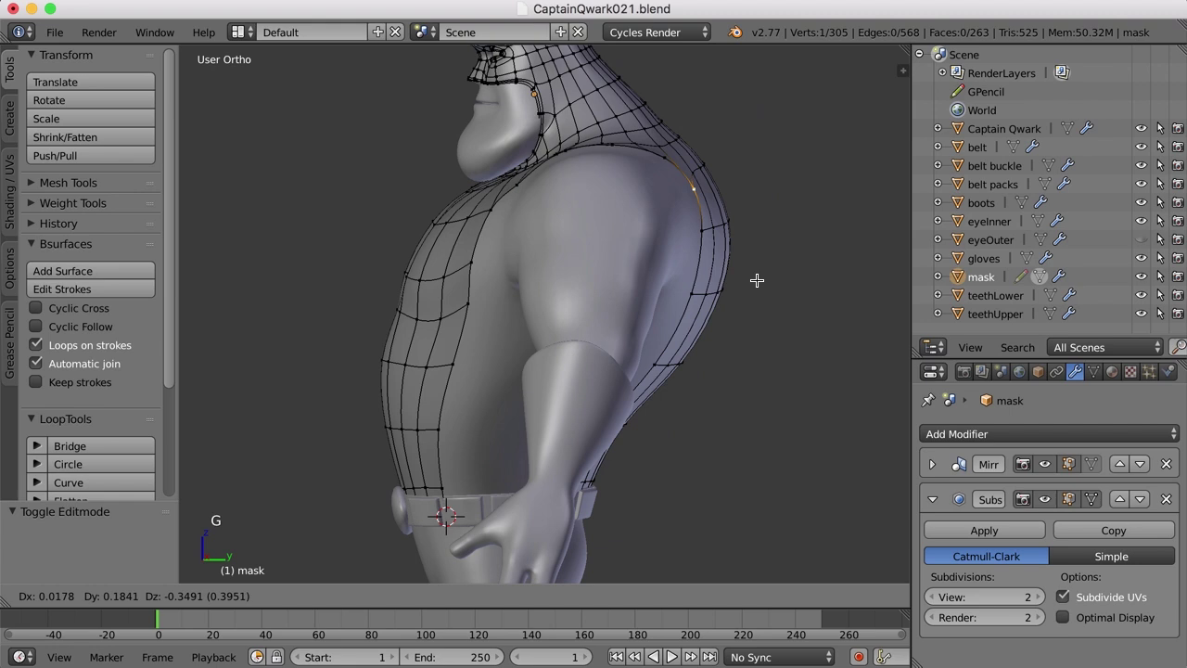
pyautogui.click(757, 280)
# Using the median point pivot, shift the geometry near the belt -0.145 along Y.
pyautogui.keyDown('shift'); pyautogui.moveTo(757, 280); pyautogui.dragTo(577, 427, button='middle'); pyautogui.keyUp('shift')
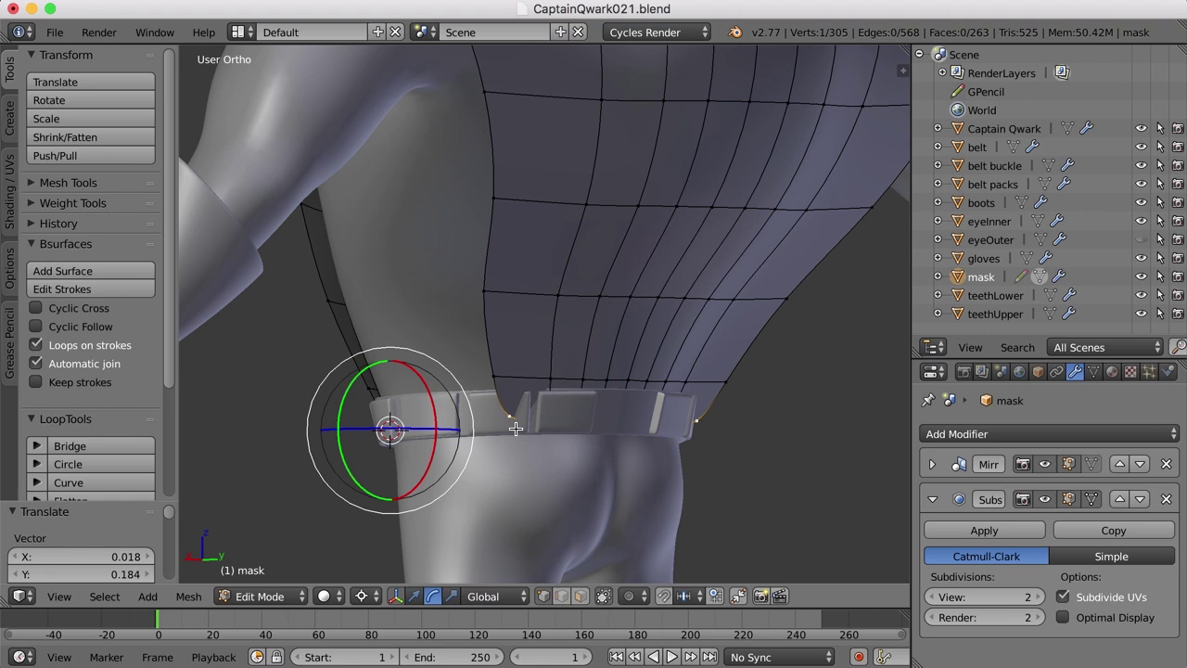
pyautogui.hotkey('ctrl', ',')
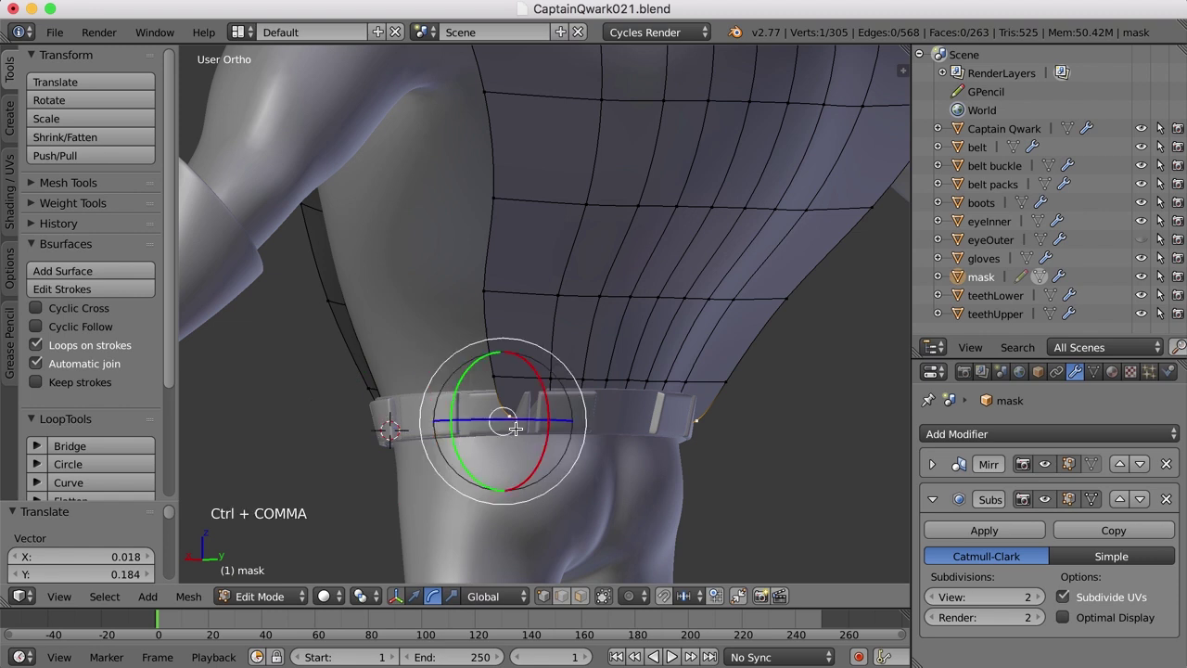
pyautogui.moveTo(533, 438); pyautogui.dragTo(554, 432, button='middle')
pyautogui.hotkey('ctrl', 'alt', 'Left')
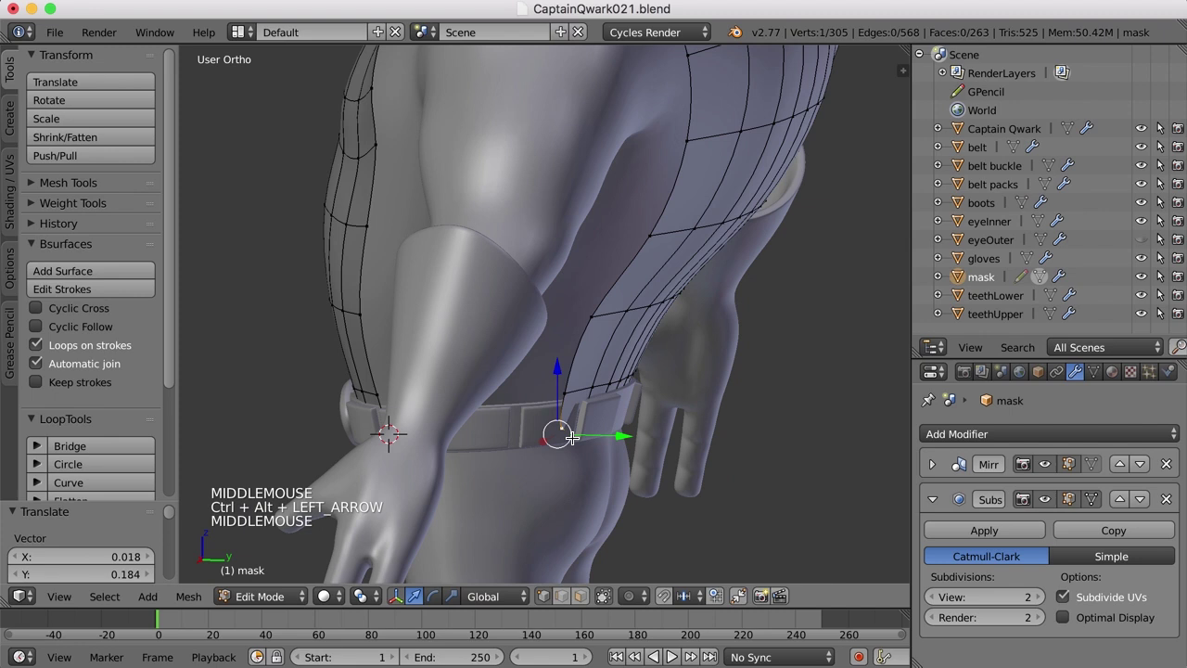
pyautogui.moveTo(623, 431); pyautogui.dragTo(609, 432)
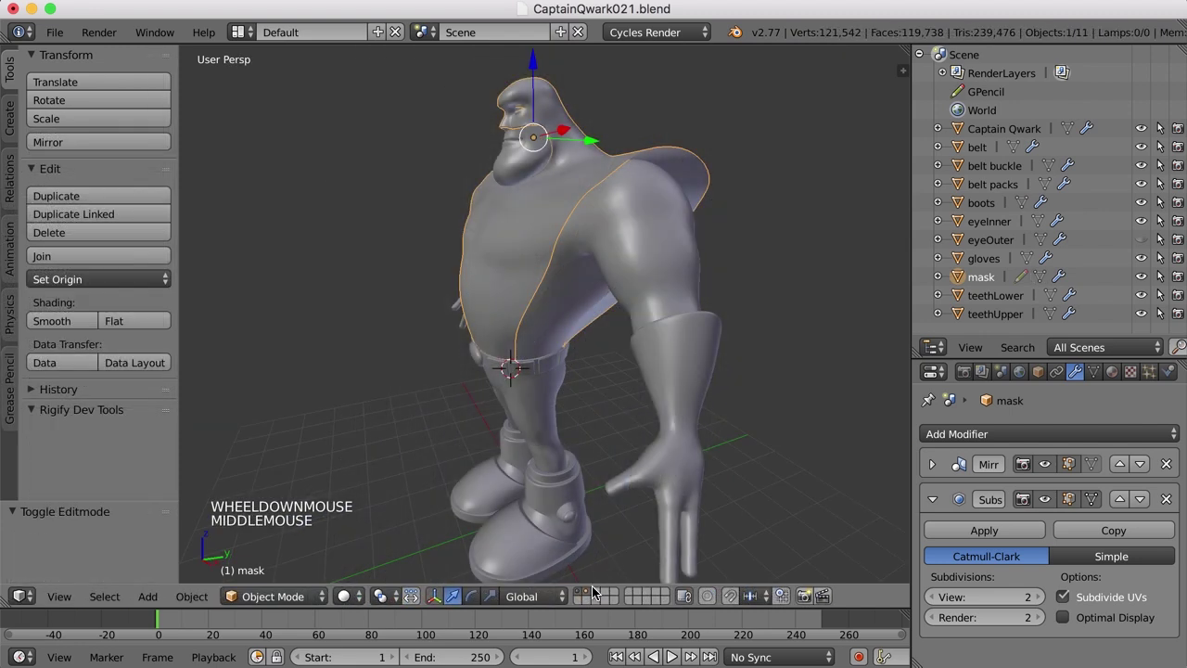
# Show only the mask in right side orthographic view and edit its mesh in wireframe.
pyautogui.click(583, 592)
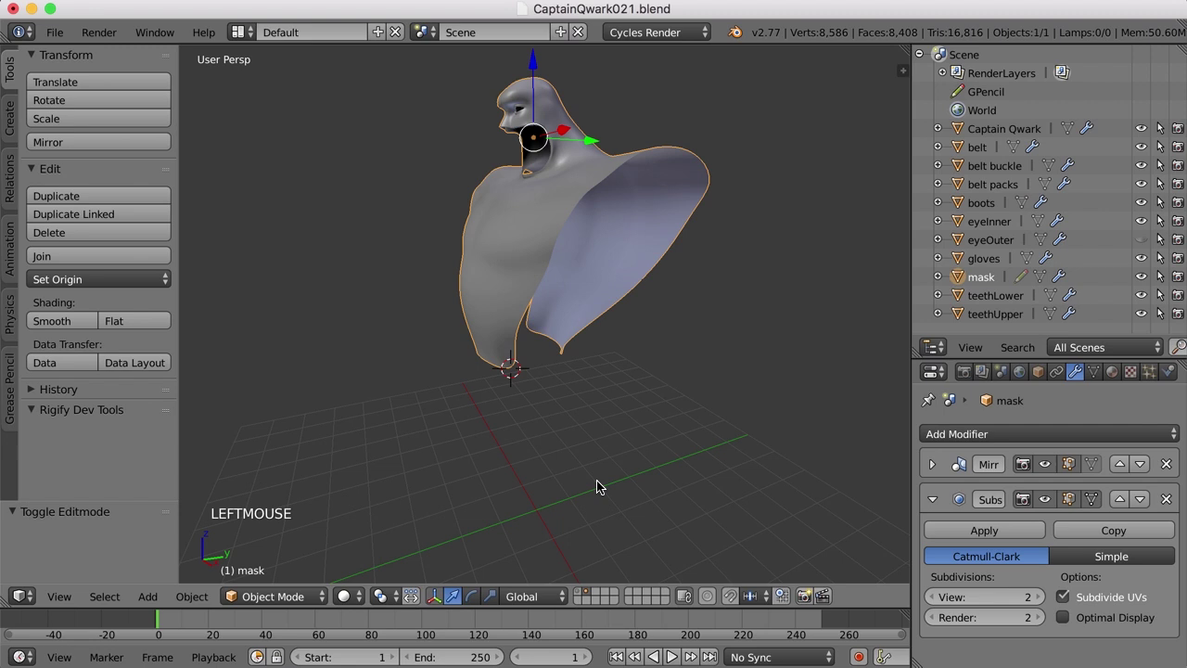
pyautogui.press('KP_3')
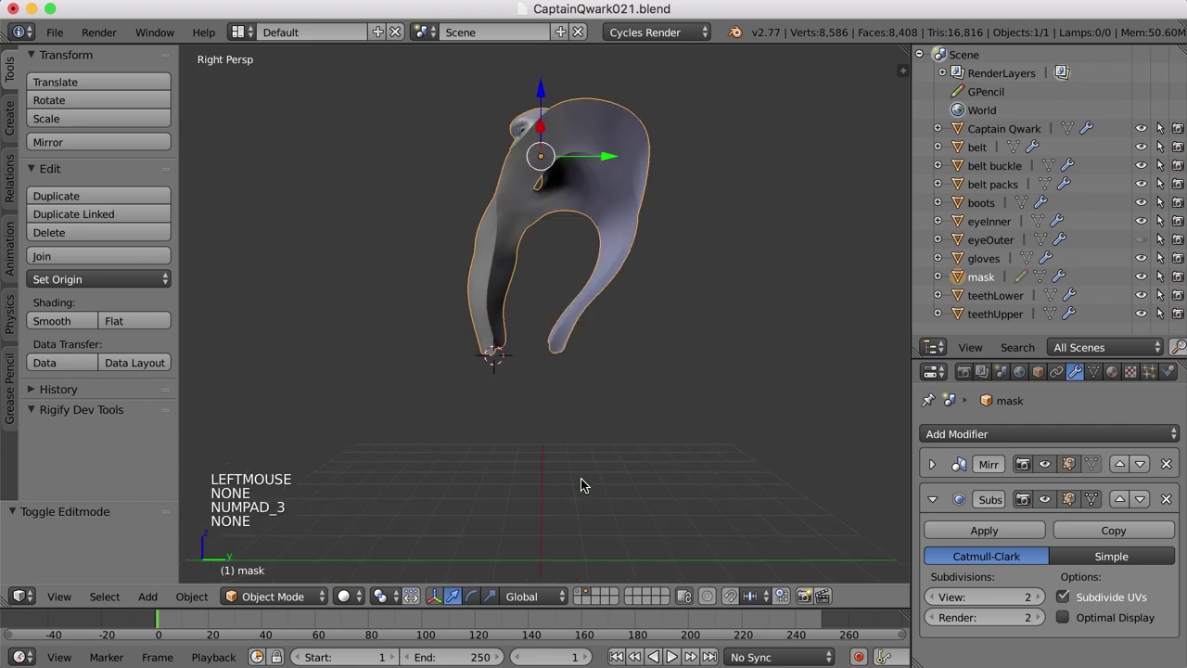
pyautogui.press('KP_5')
pyautogui.scroll(2, 597, 266)
pyautogui.keyDown('shift'); pyautogui.moveTo(598, 269); pyautogui.dragTo(615, 352, button='middle'); pyautogui.keyUp('shift')
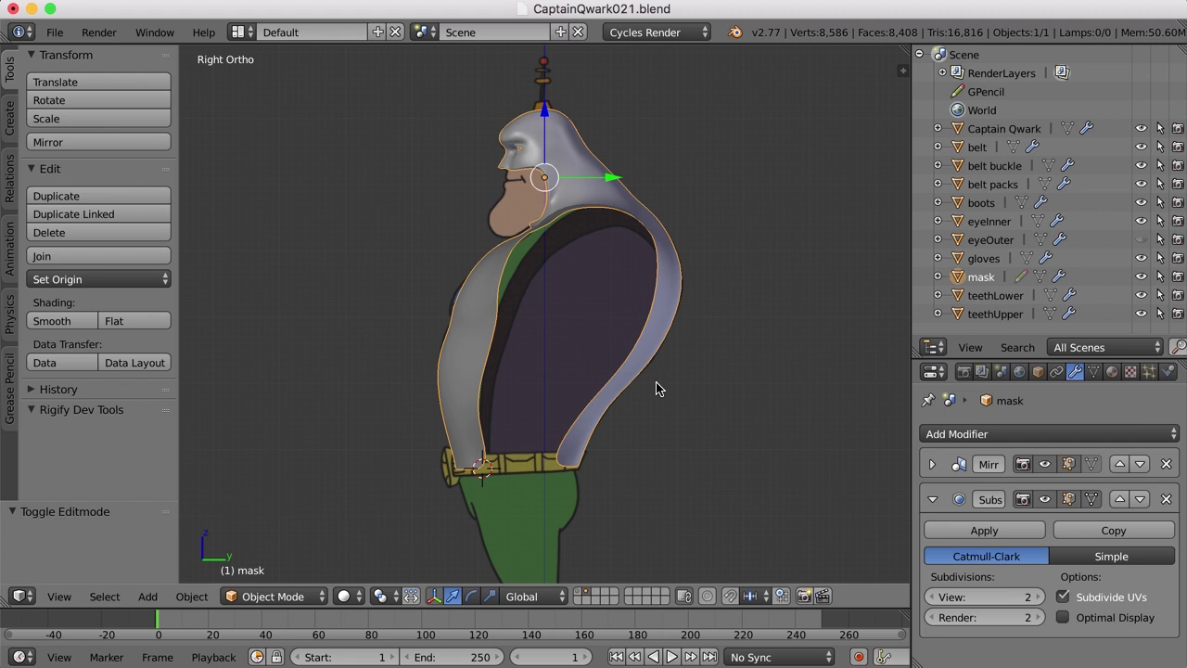
pyautogui.press('Tab')
pyautogui.press('z')
pyautogui.scroll(2, 668, 392)
pyautogui.keyDown('shift'); pyautogui.moveTo(674, 393); pyautogui.dragTo(683, 403, button='middle'); pyautogui.keyUp('shift')
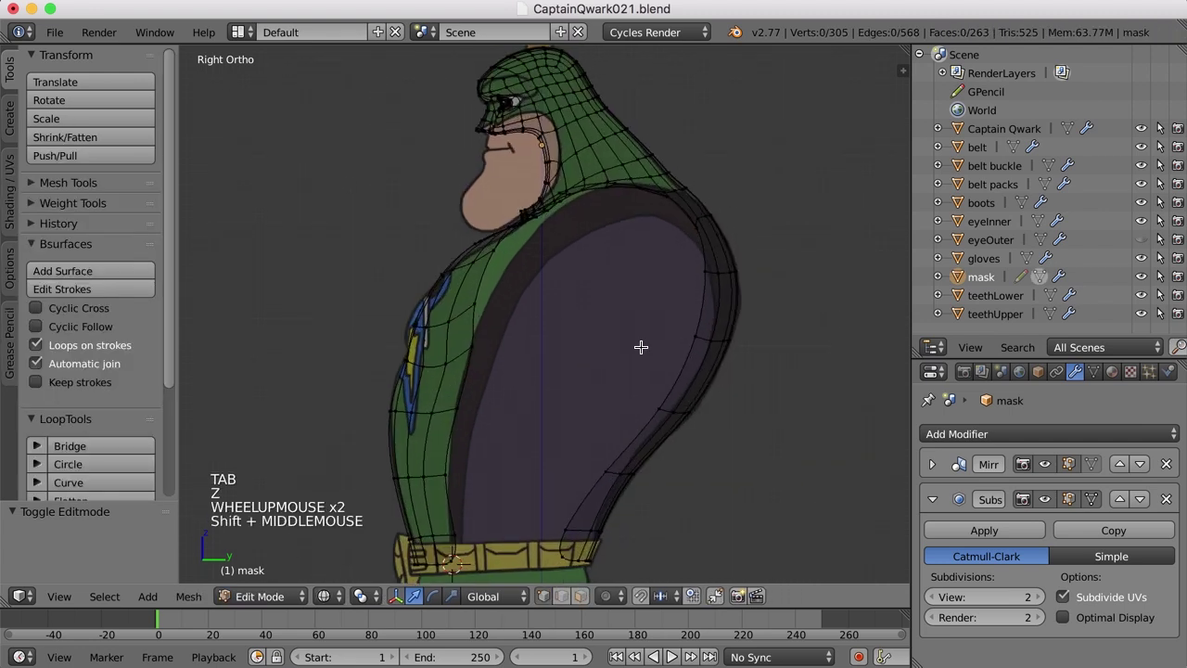
pyautogui.scroll(-2, 641, 347)
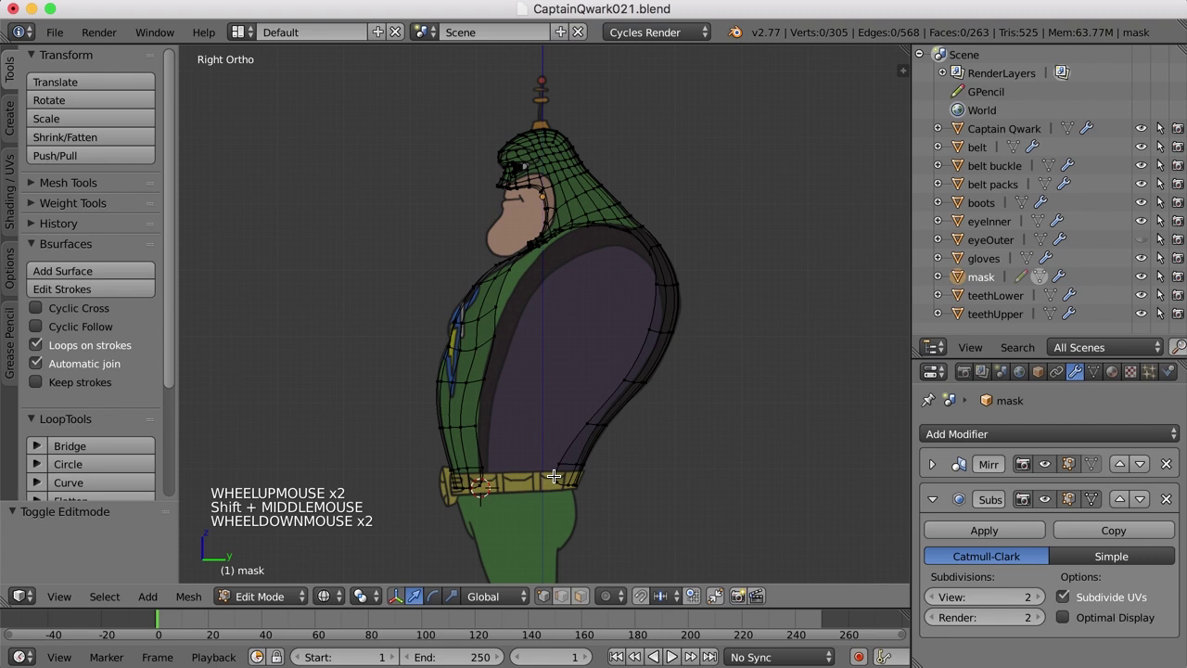
pyautogui.moveTo(528, 310)
pyautogui.mouseDown(button='middle')
pyautogui.moveTo(543, 309)
pyautogui.moveTo(536, 317)
pyautogui.mouseUp(button='middle')
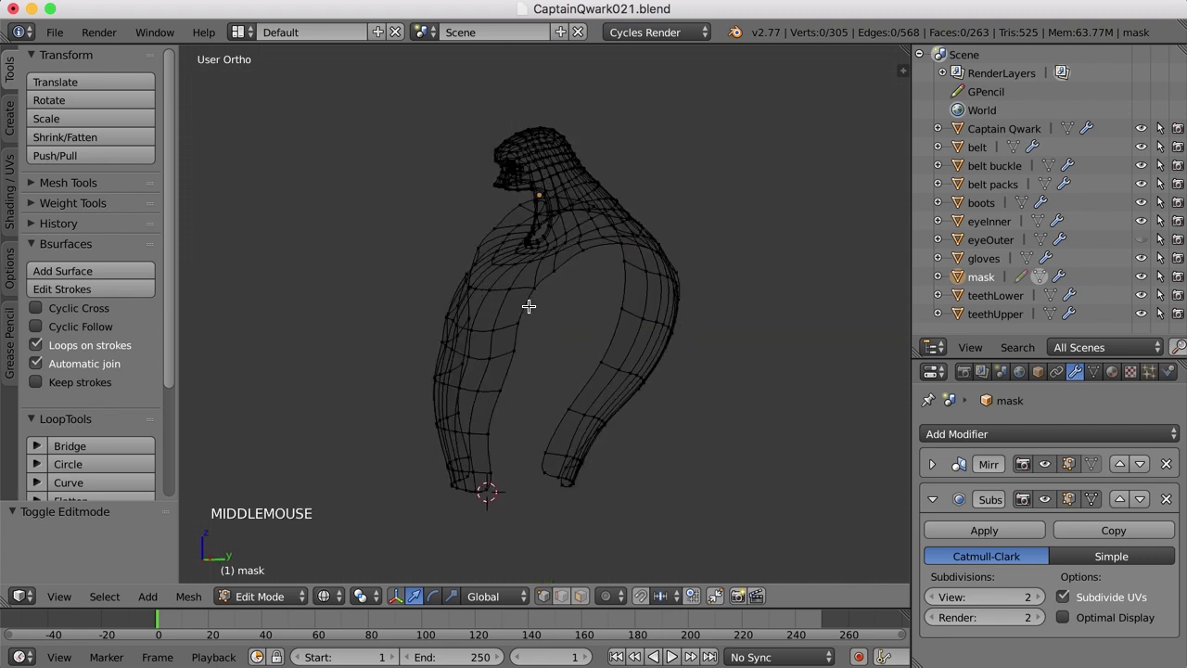
# Select the edge loop around the mask opening, then bring back the rest of the character.
pyautogui.keyDown('alt'); pyautogui.rightClick(588, 392); pyautogui.keyUp('alt')
pyautogui.moveTo(588, 393); pyautogui.dragTo(583, 387, button='middle')
pyautogui.press('KP_3')
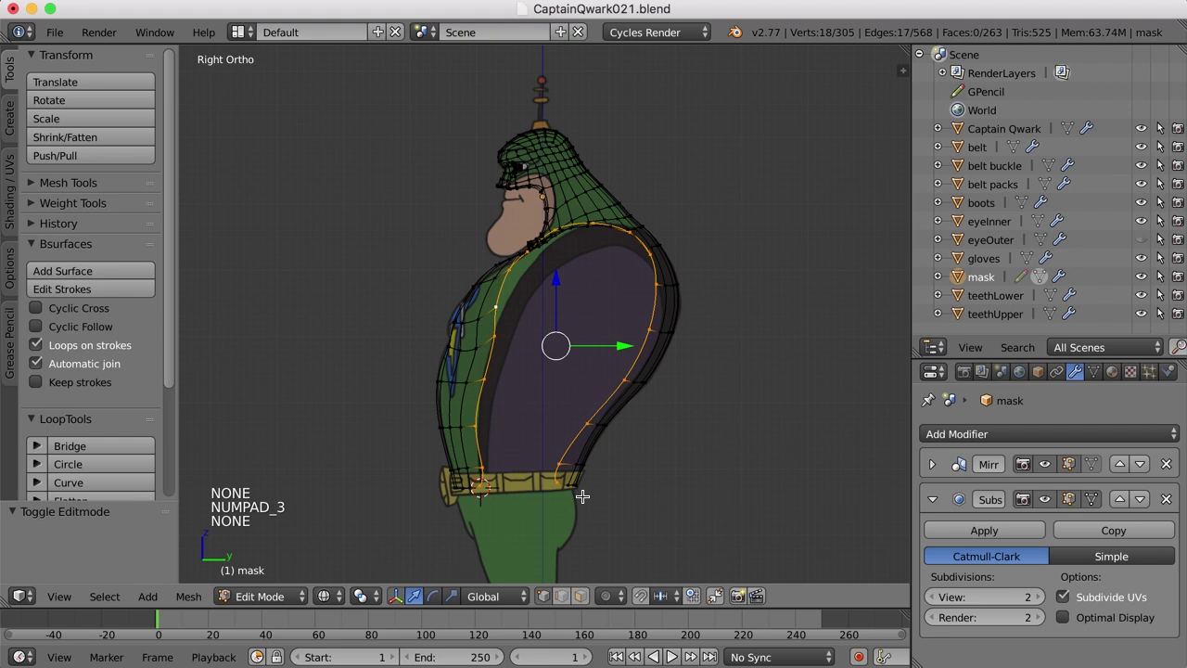
pyautogui.press('Tab')
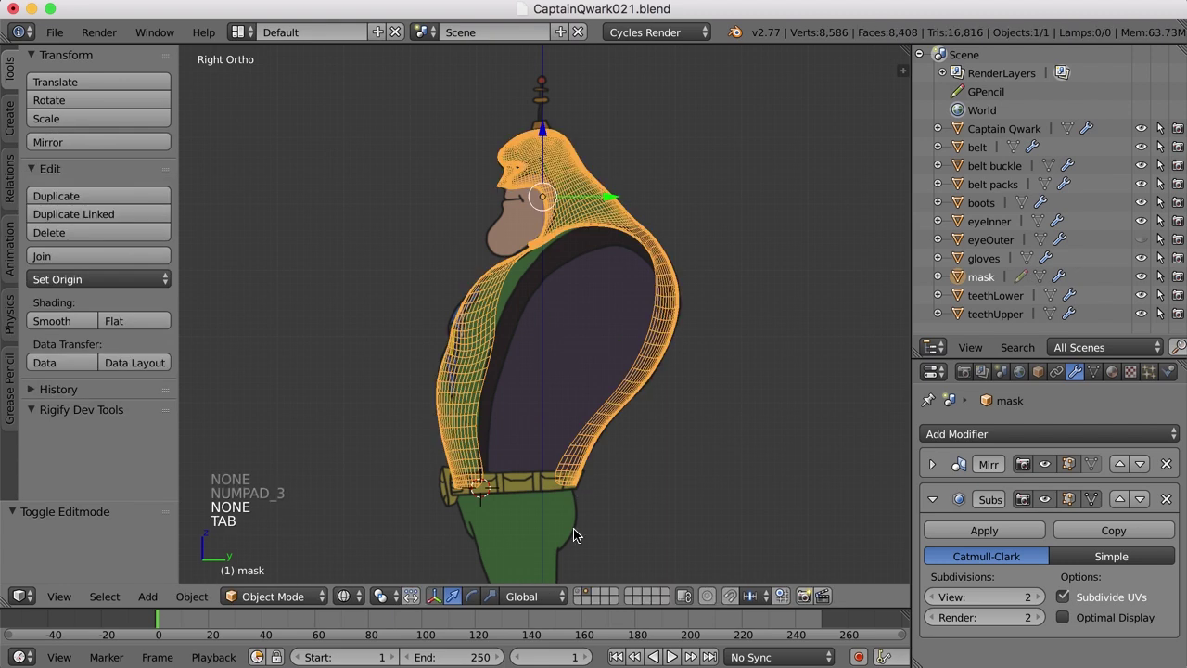
pyautogui.keyDown('shift'); pyautogui.click(583, 591); pyautogui.keyUp('shift')
# Move the front vertex near the neck along Y to fit the chest, in solid shading.
pyautogui.press('Tab')
pyautogui.scroll(2, 572, 284)
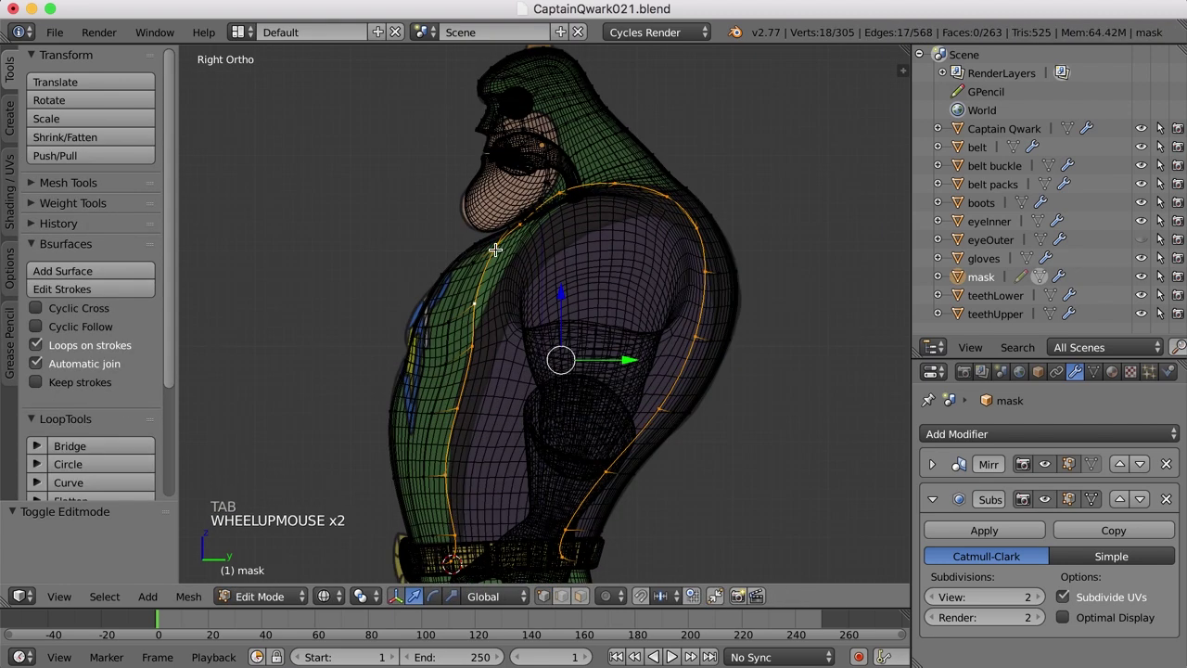
pyautogui.rightClick(501, 244)
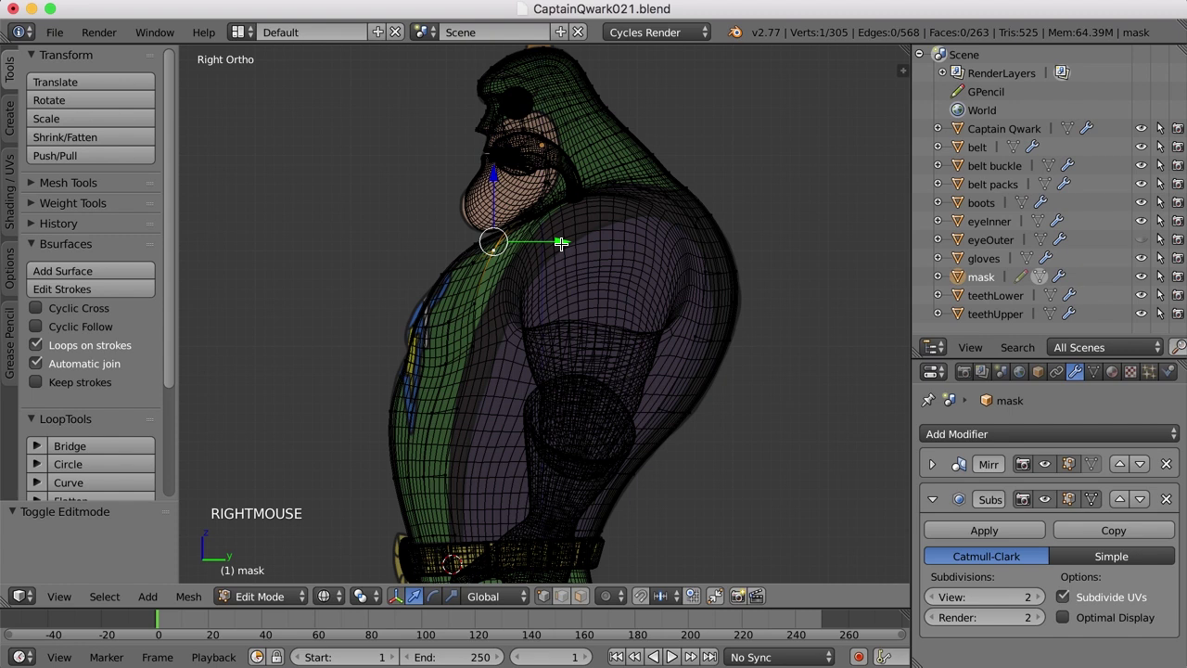
pyautogui.press('z')
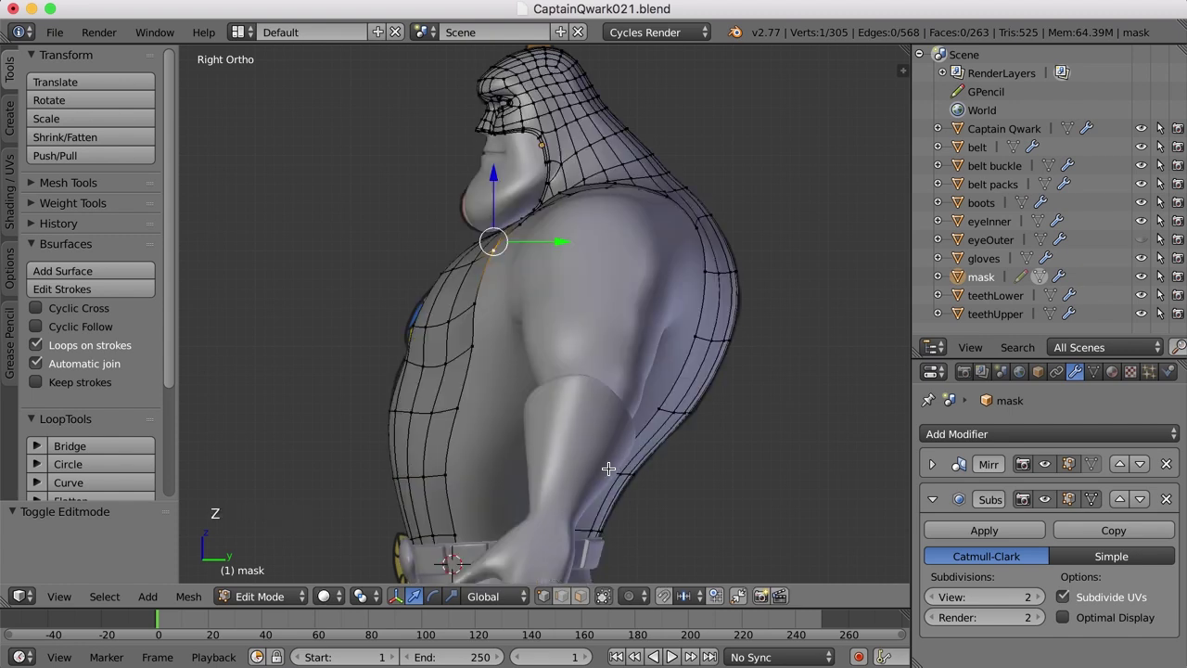
pyautogui.moveTo(548, 399)
pyautogui.mouseDown(button='middle')
pyautogui.moveTo(538, 398)
pyautogui.moveTo(546, 411)
pyautogui.moveTo(541, 403)
pyautogui.mouseUp(button='middle')
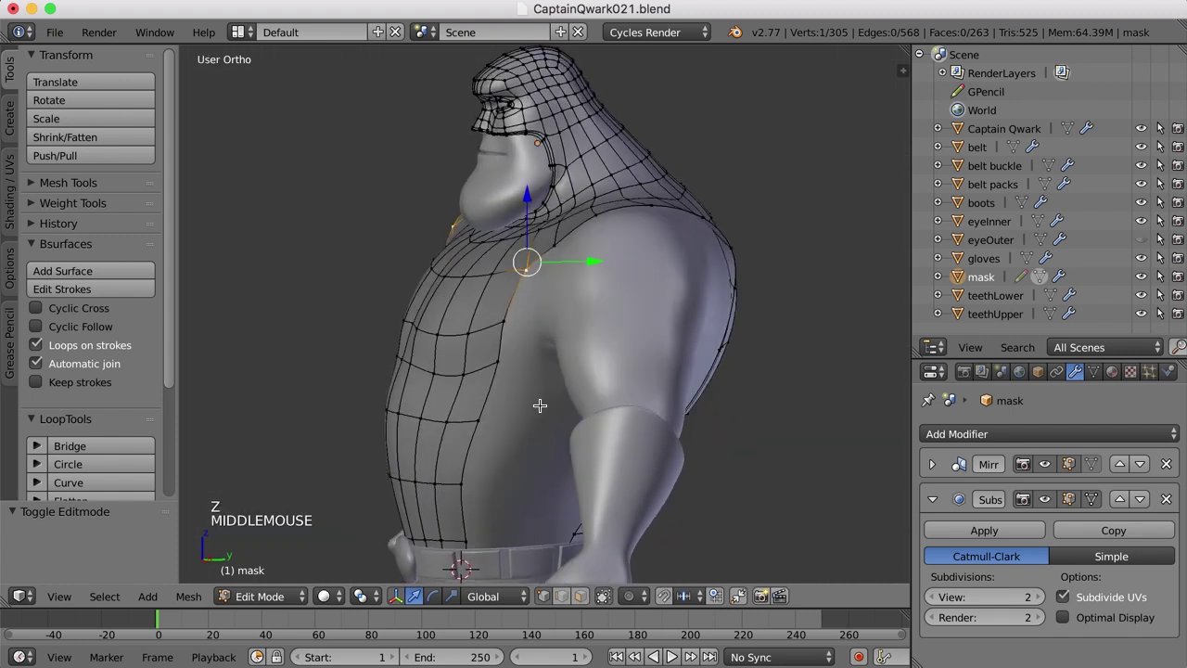
pyautogui.click(599, 269)
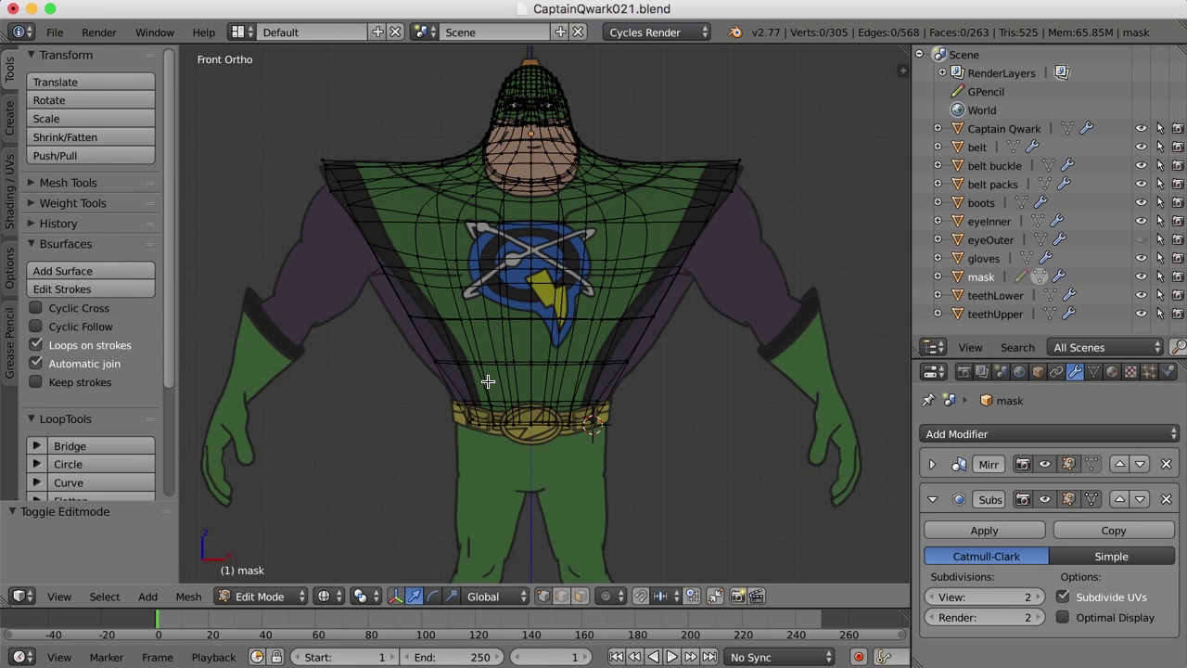
# Box-select the vertices around the belt, trying and cancelling an X-axis scale.
pyautogui.moveTo(486, 383)
pyautogui.keyDown('ctrl'); pyautogui.mouseDown()
pyautogui.moveTo(433, 384)
pyautogui.moveTo(445, 465)
pyautogui.moveTo(680, 436)
pyautogui.moveTo(698, 366)
pyautogui.mouseUp(); pyautogui.keyUp('ctrl')
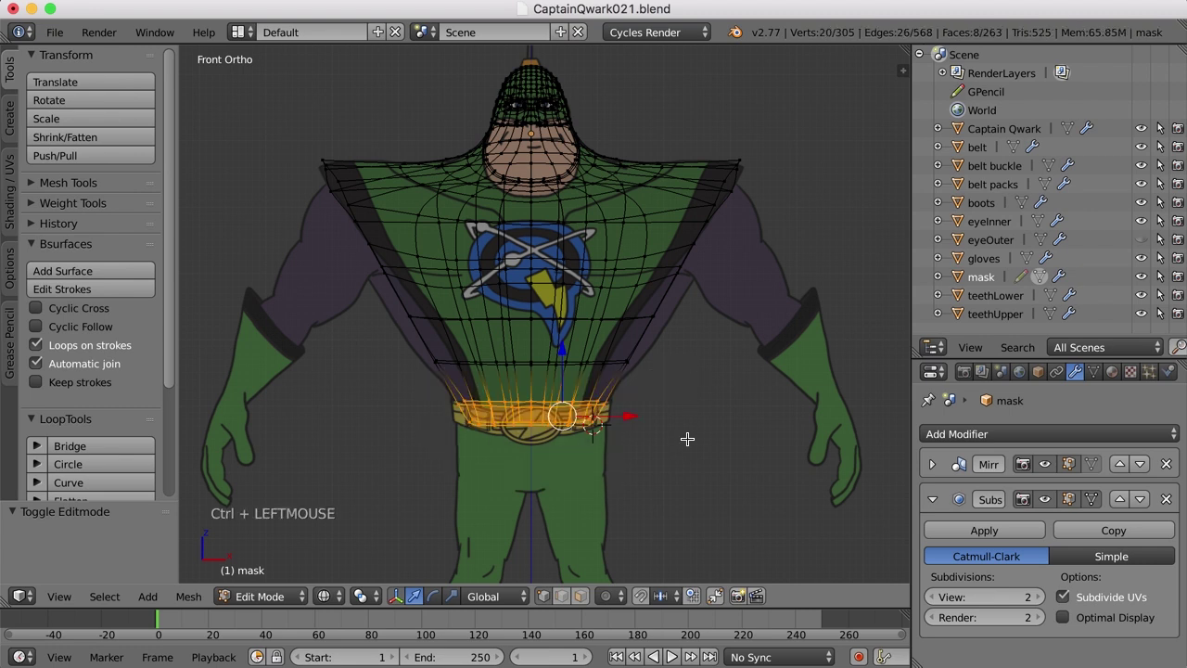
pyautogui.scroll(1, 684, 437)
pyautogui.keyDown('shift'); pyautogui.scroll(1, 715, 451); pyautogui.keyUp('shift')
pyautogui.keyDown('shift'); pyautogui.moveTo(715, 451); pyautogui.dragTo(710, 412, button='middle'); pyautogui.keyUp('shift')
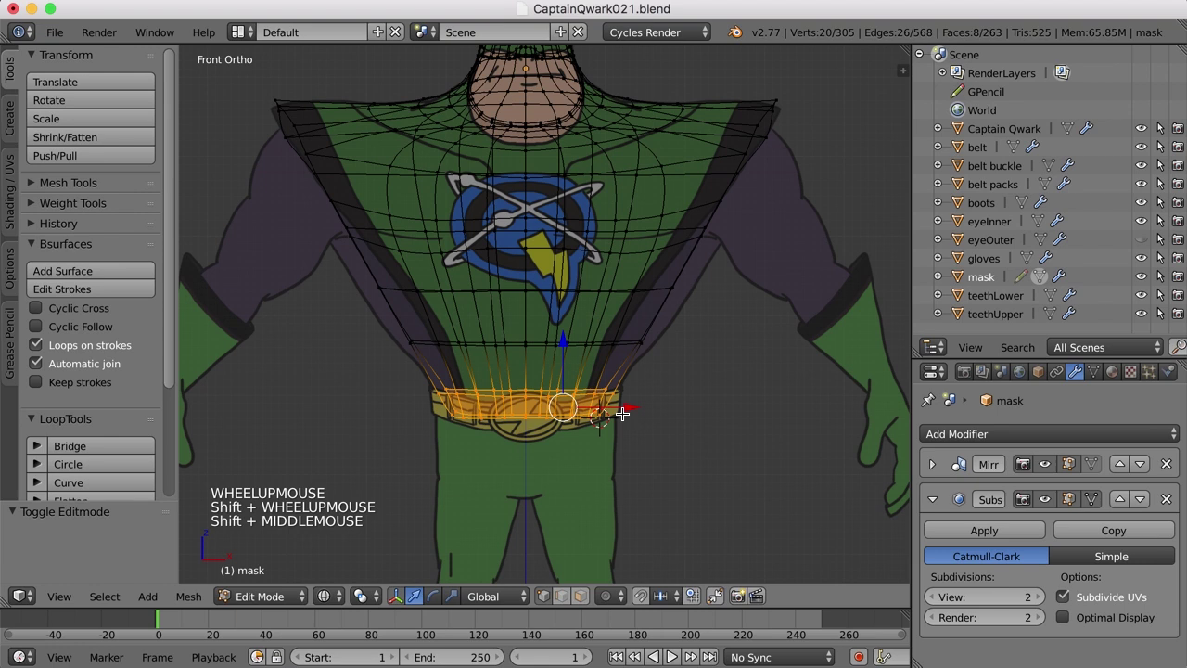
pyautogui.press('s')
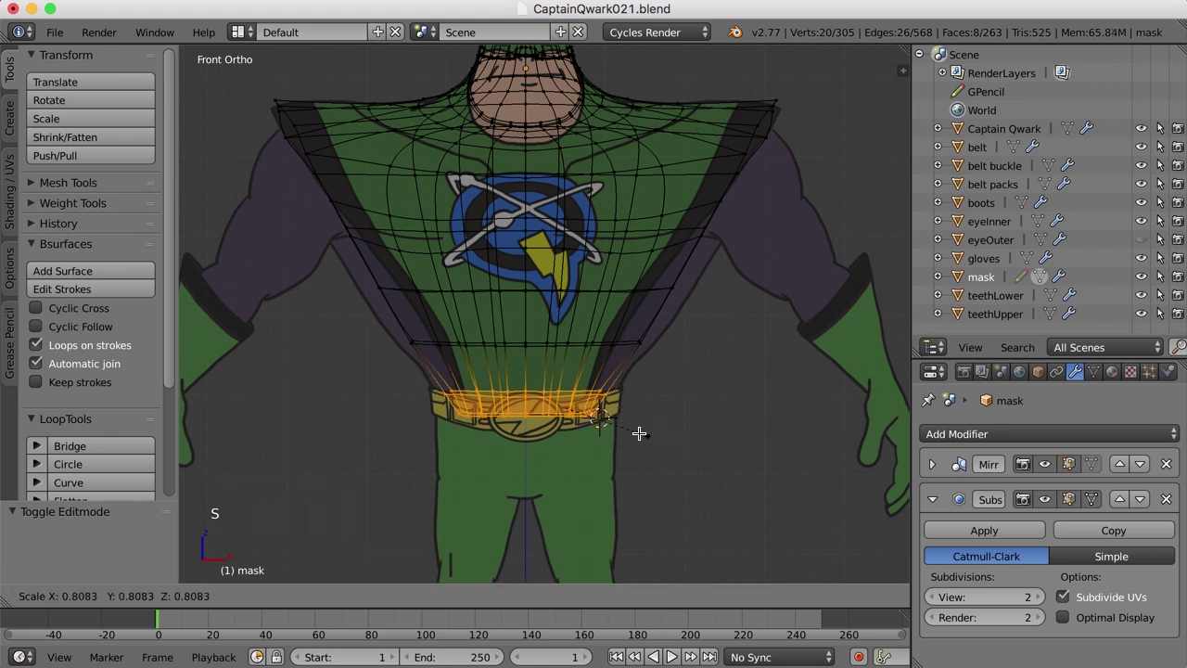
pyautogui.rightClick(592, 418)
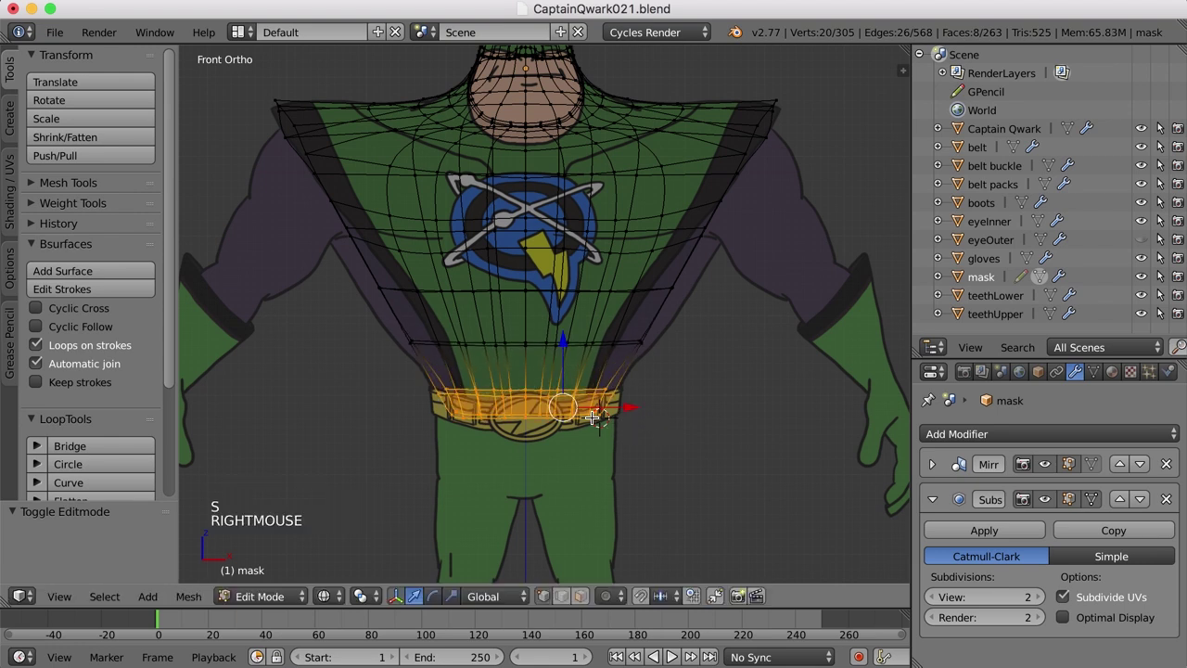
pyautogui.press('s')
pyautogui.press('x')
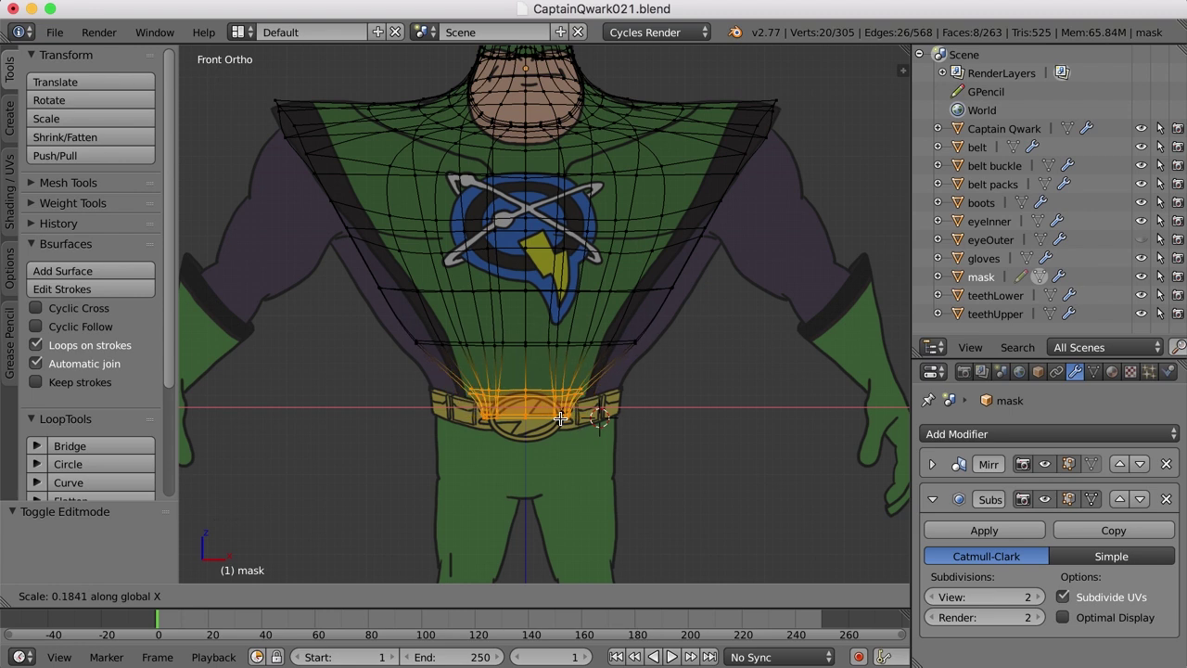
pyautogui.rightClick(561, 418)
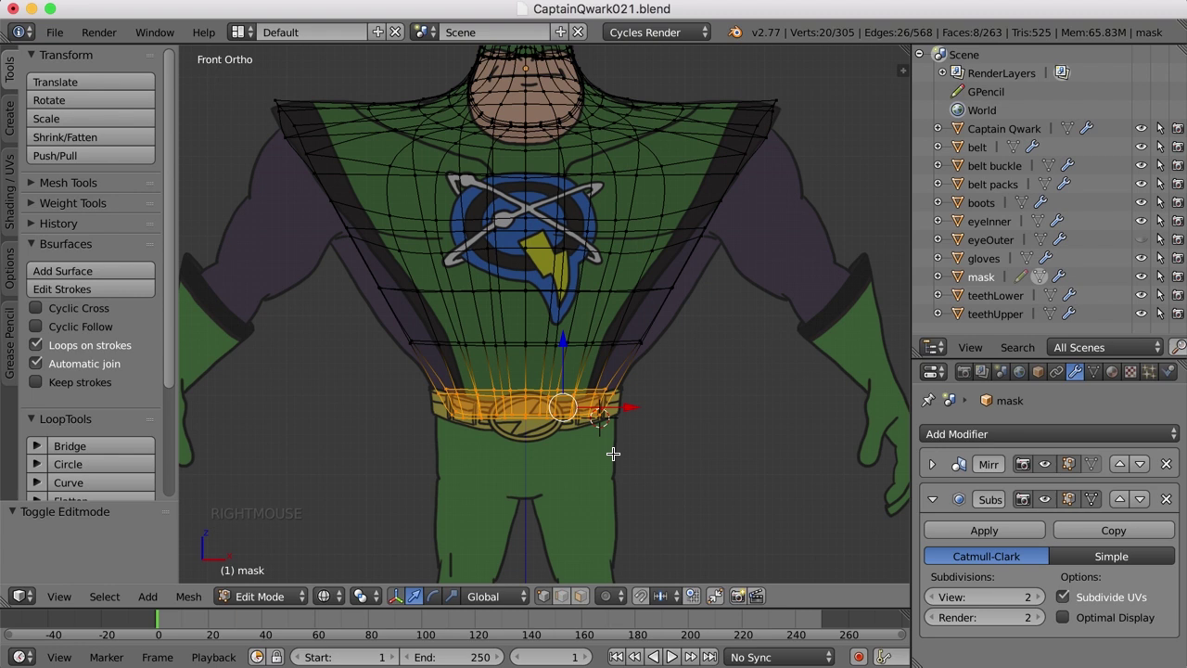
# Pivoting on a 3D cursor snapped to the buckle vertex, scale the belt row to 0.801 along X.
pyautogui.rightClick(527, 398)
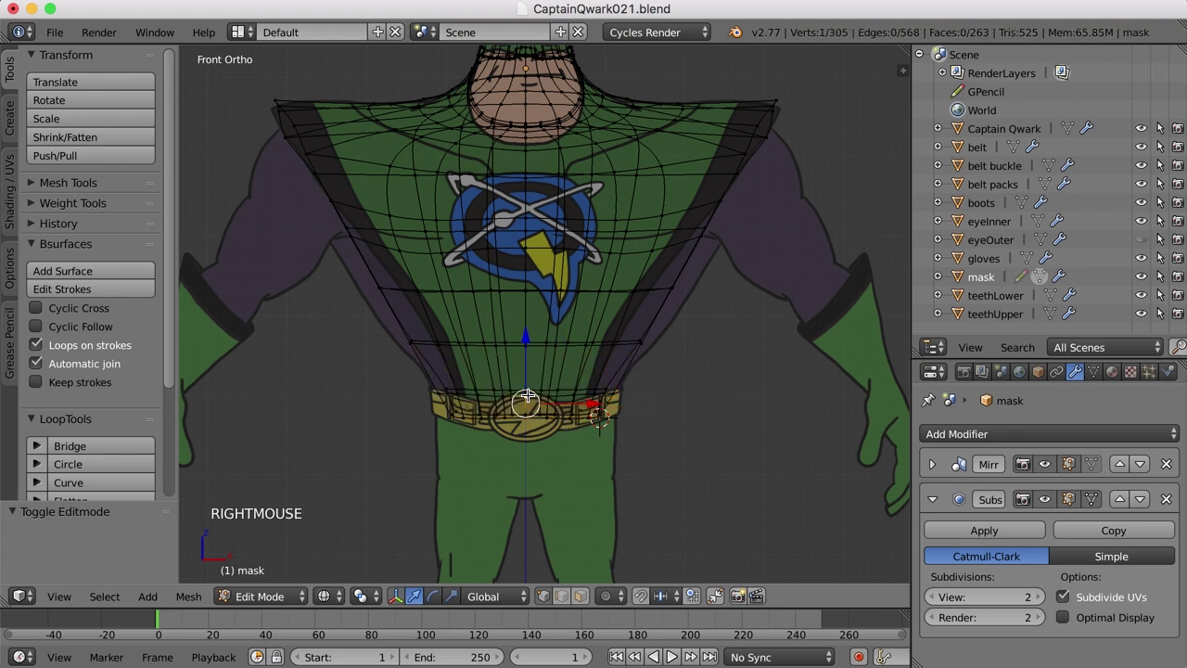
pyautogui.hotkey('shift', 's')
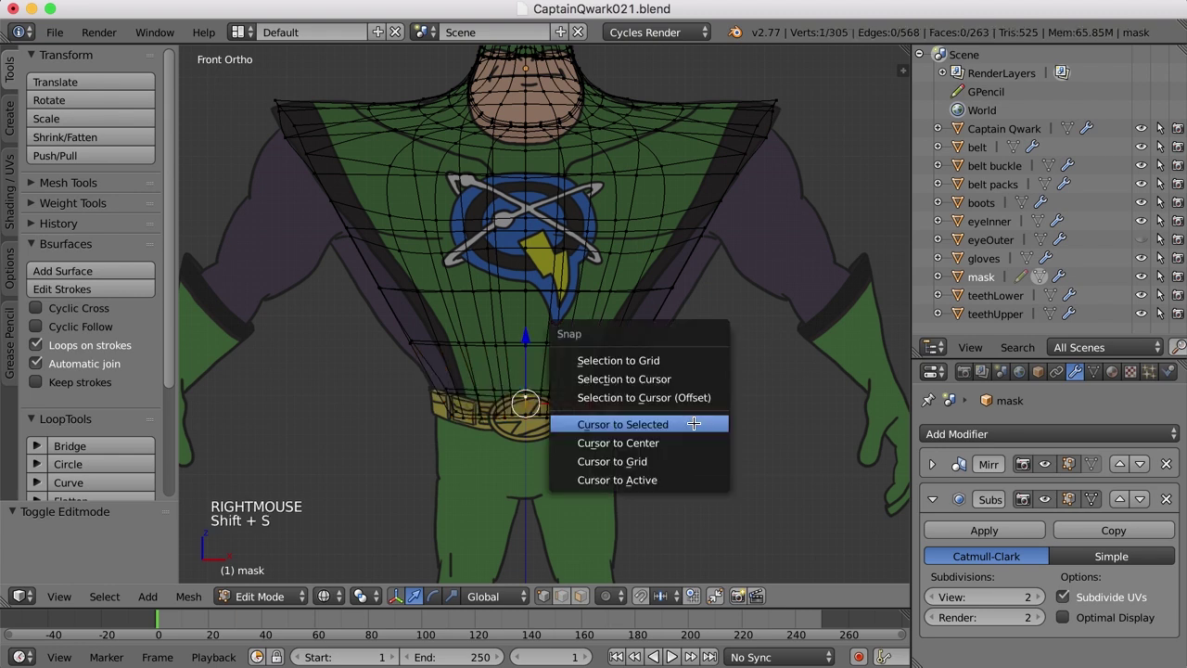
pyautogui.click(686, 425)
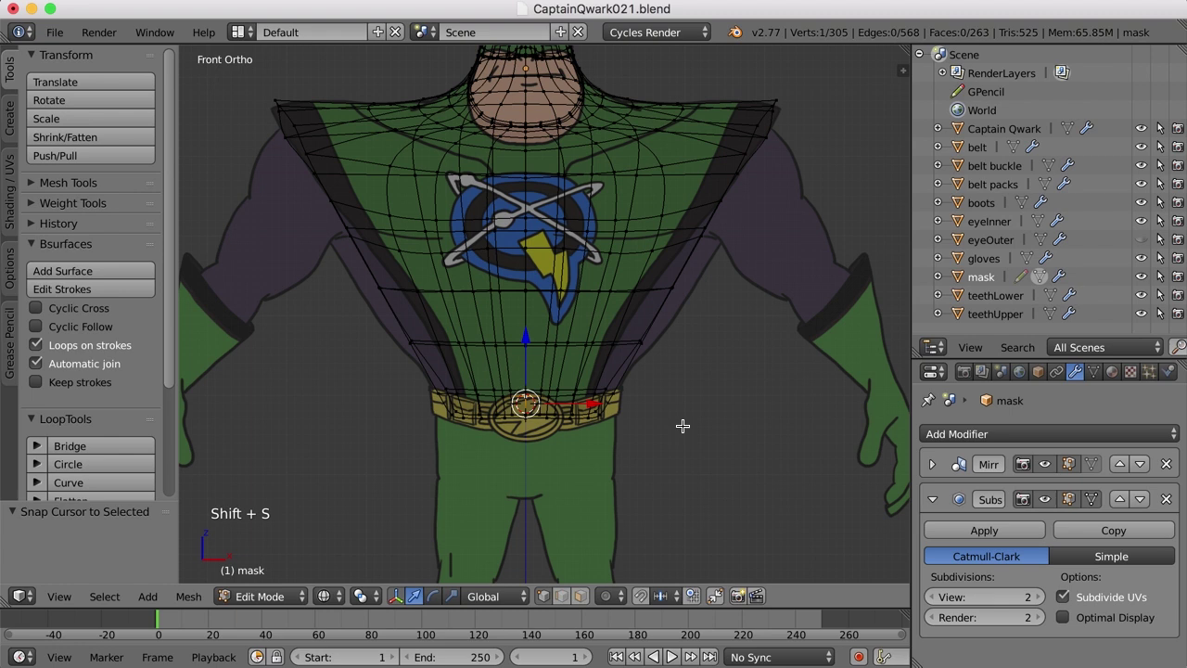
pyautogui.press('.')
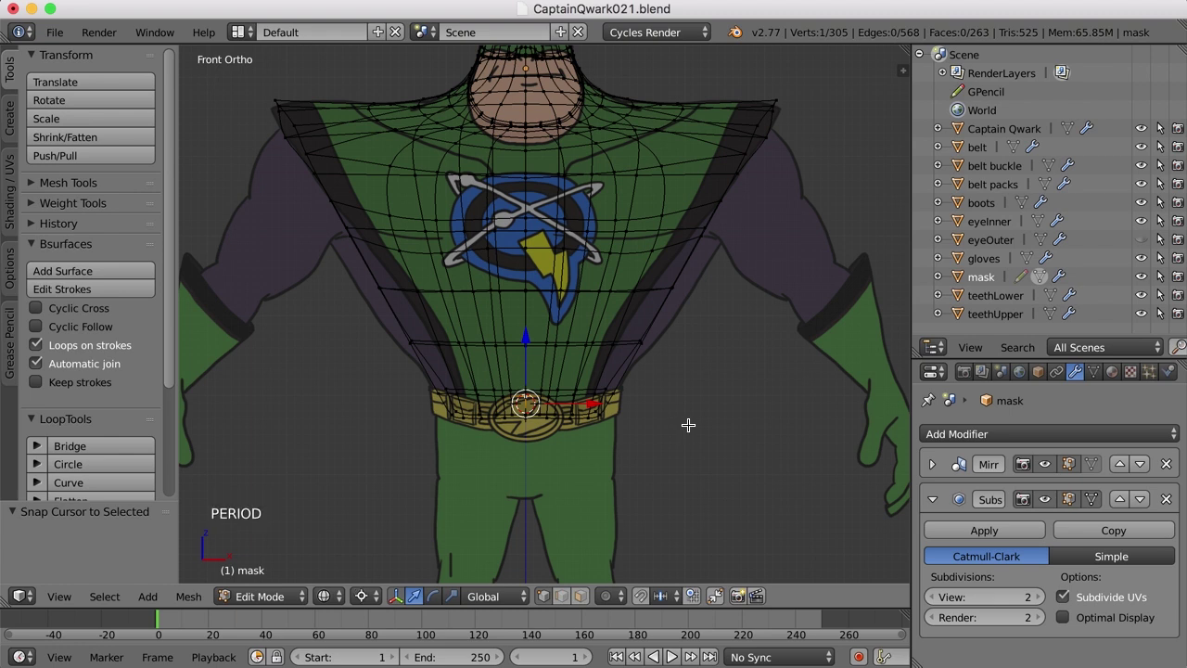
pyautogui.press('a')
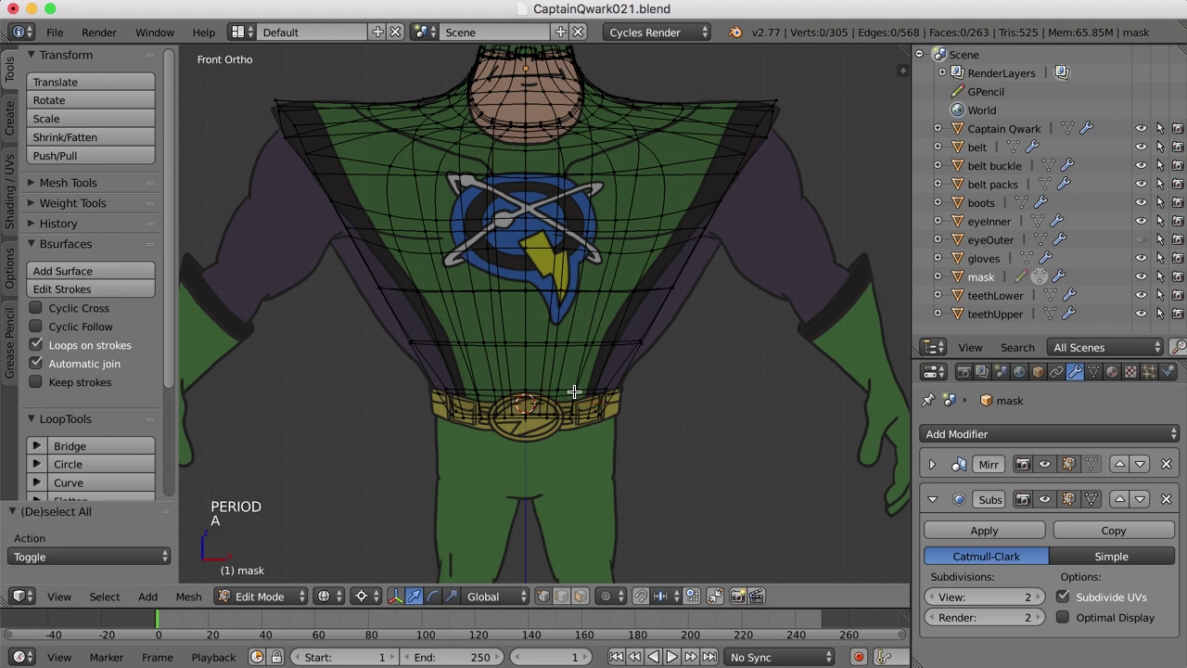
pyautogui.moveTo(482, 377)
pyautogui.keyDown('ctrl'); pyautogui.mouseDown()
pyautogui.moveTo(398, 405)
pyautogui.moveTo(710, 473)
pyautogui.moveTo(711, 367)
pyautogui.moveTo(733, 390)
pyautogui.mouseUp(); pyautogui.keyUp('ctrl')
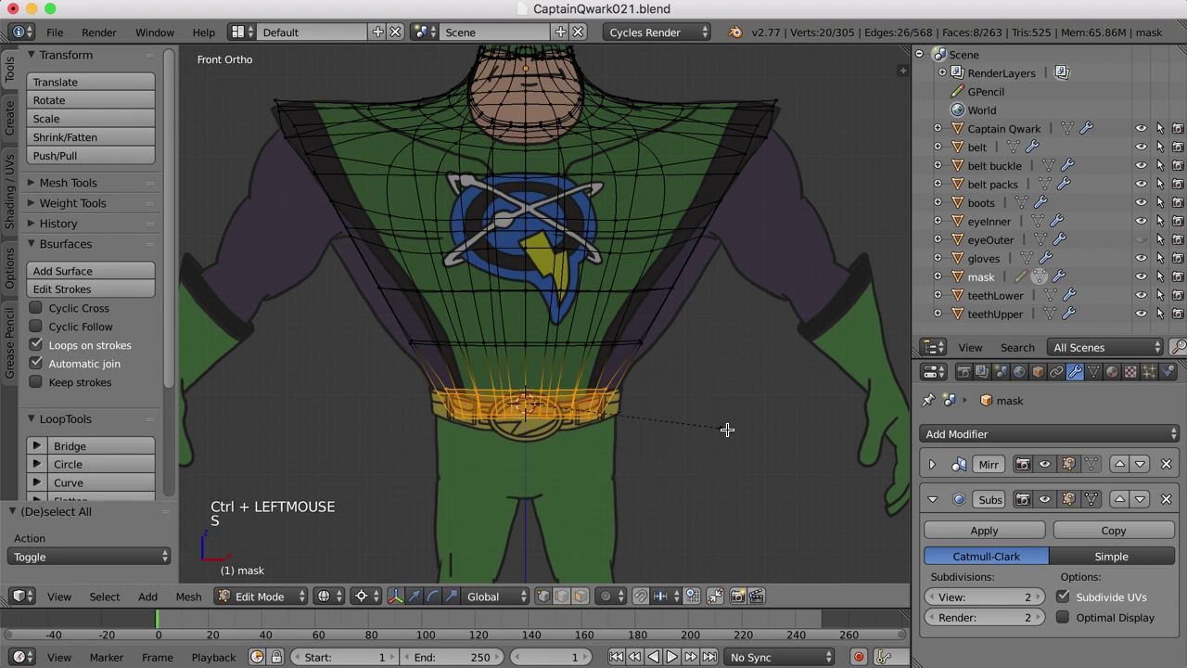
pyautogui.press('s')
pyautogui.press('x')
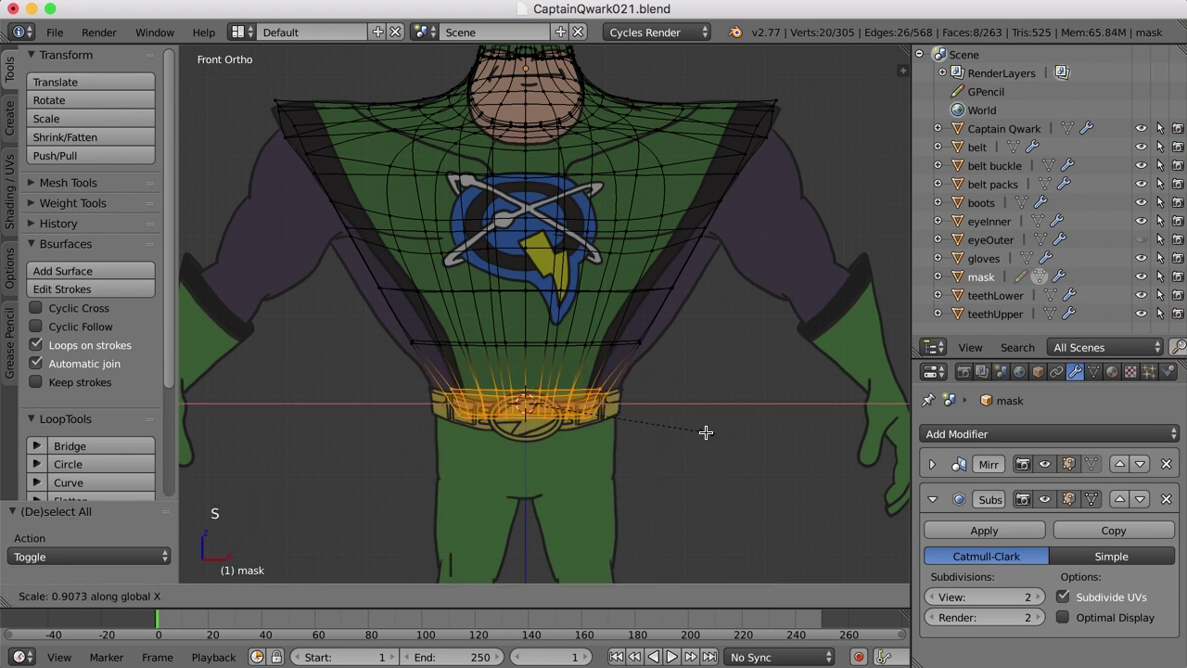
pyautogui.click(686, 431)
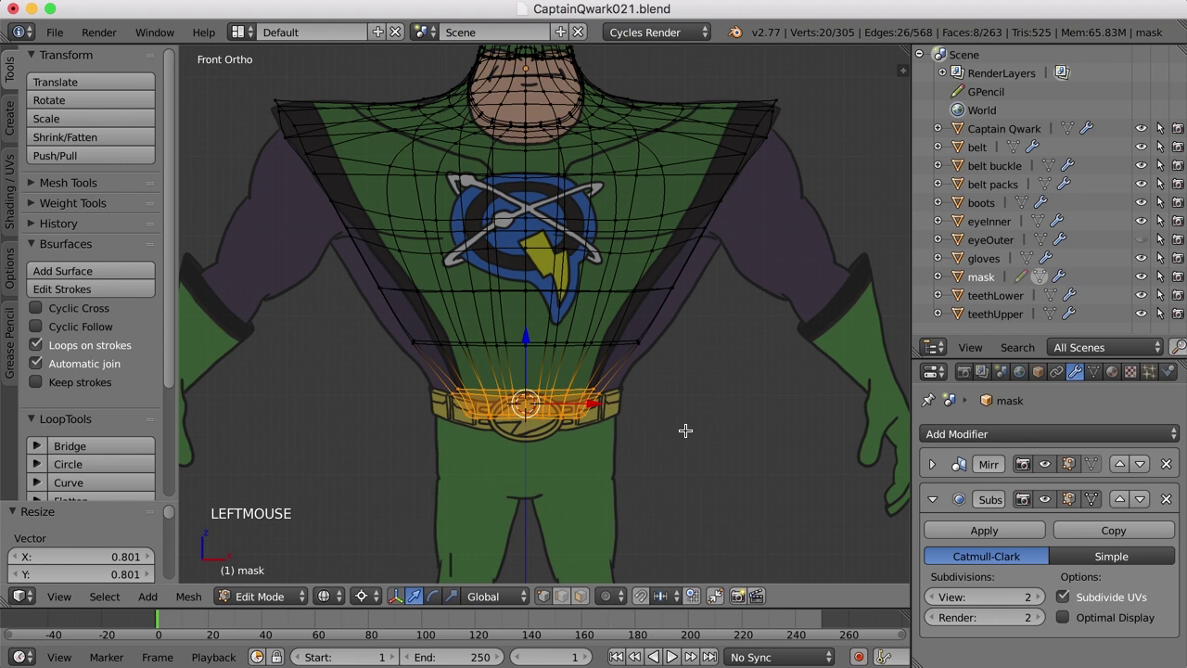
# Narrow the row above the belt to 0.7172 along X, then select the chest row.
pyautogui.press('a')
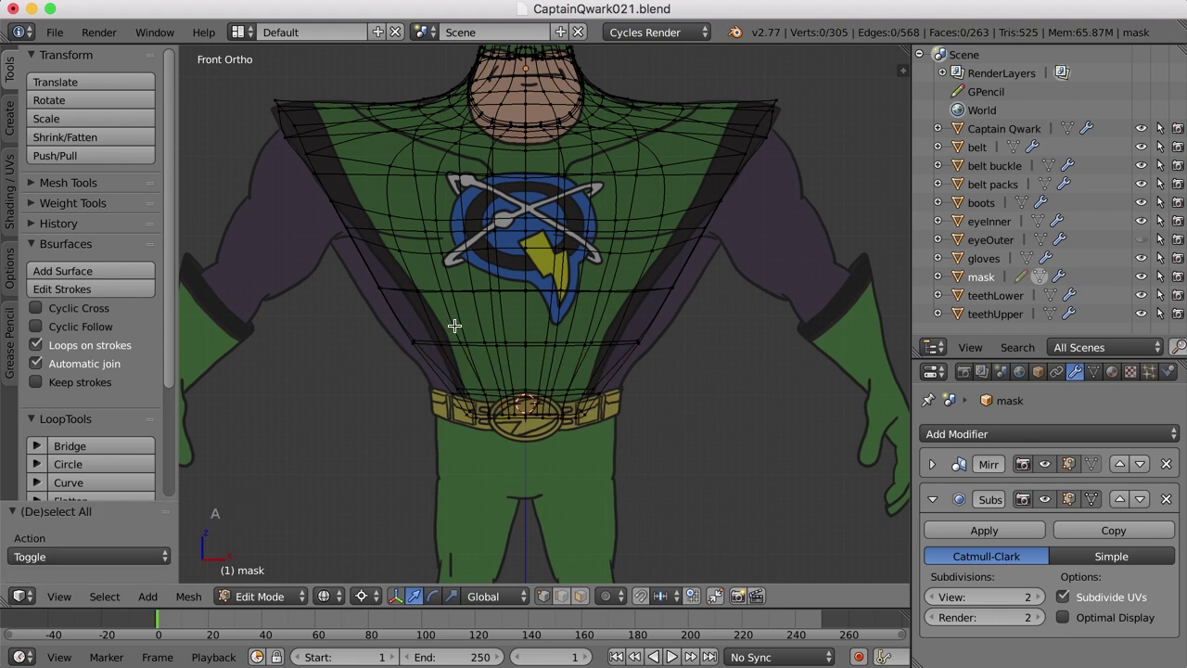
pyautogui.moveTo(457, 325)
pyautogui.keyDown('ctrl'); pyautogui.mouseDown()
pyautogui.moveTo(370, 327)
pyautogui.moveTo(459, 382)
pyautogui.moveTo(709, 358)
pyautogui.moveTo(711, 323)
pyautogui.mouseUp(); pyautogui.keyUp('ctrl')
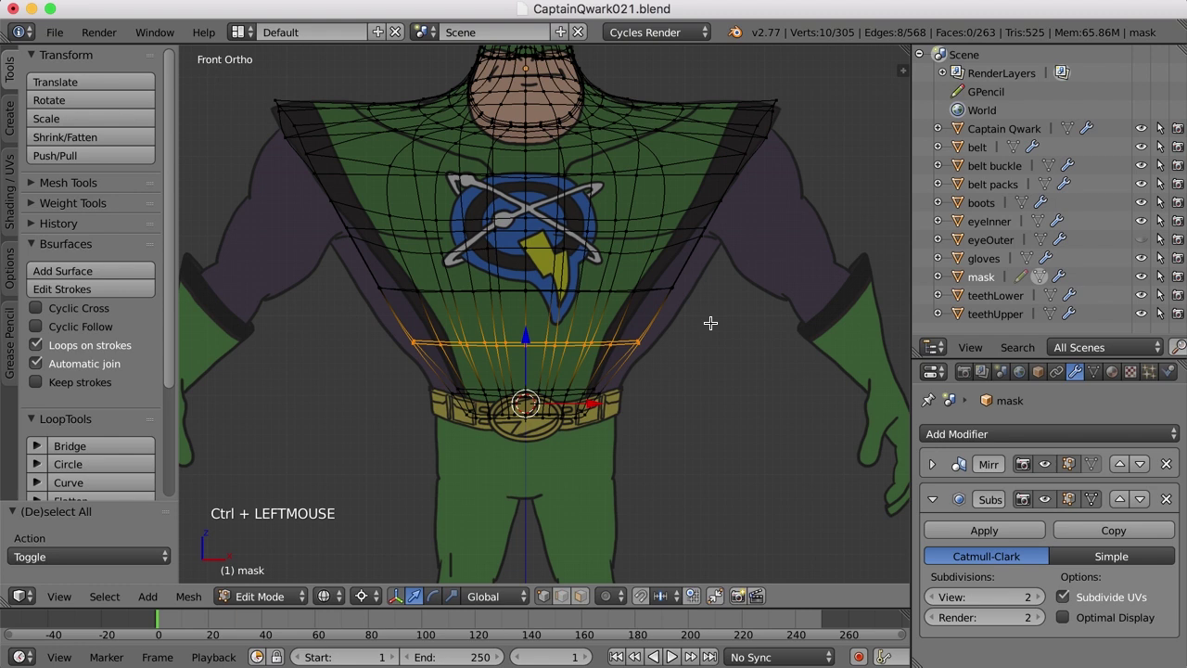
pyautogui.press('s')
pyautogui.press('x')
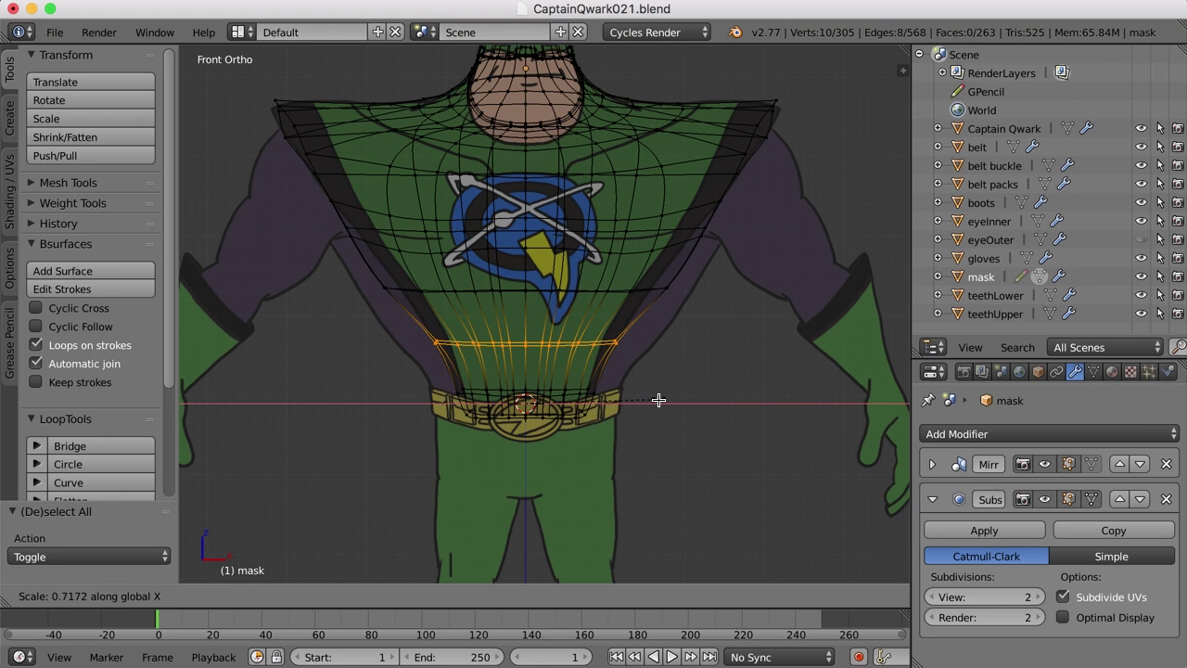
pyautogui.click(658, 400)
pyautogui.press('a')
pyautogui.moveTo(479, 278)
pyautogui.keyDown('ctrl'); pyautogui.mouseDown()
pyautogui.moveTo(379, 268)
pyautogui.moveTo(532, 307)
pyautogui.moveTo(742, 276)
pyautogui.moveTo(755, 289)
pyautogui.mouseUp(); pyautogui.keyUp('ctrl')
# In solid shading, move the mask's side edge loop in toward the body around its median point.
pyautogui.moveTo(755, 290); pyautogui.dragTo(652, 455, button='middle')
pyautogui.press('Tab')
pyautogui.press('Tab')
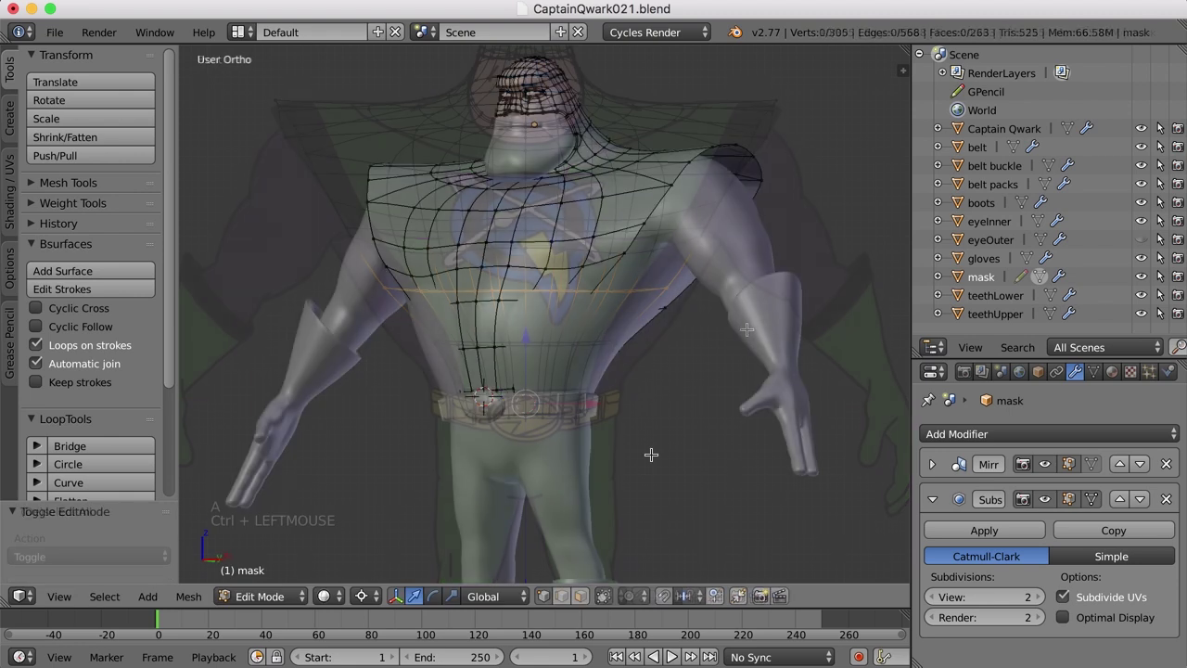
pyautogui.hotkey('alt', 'z')
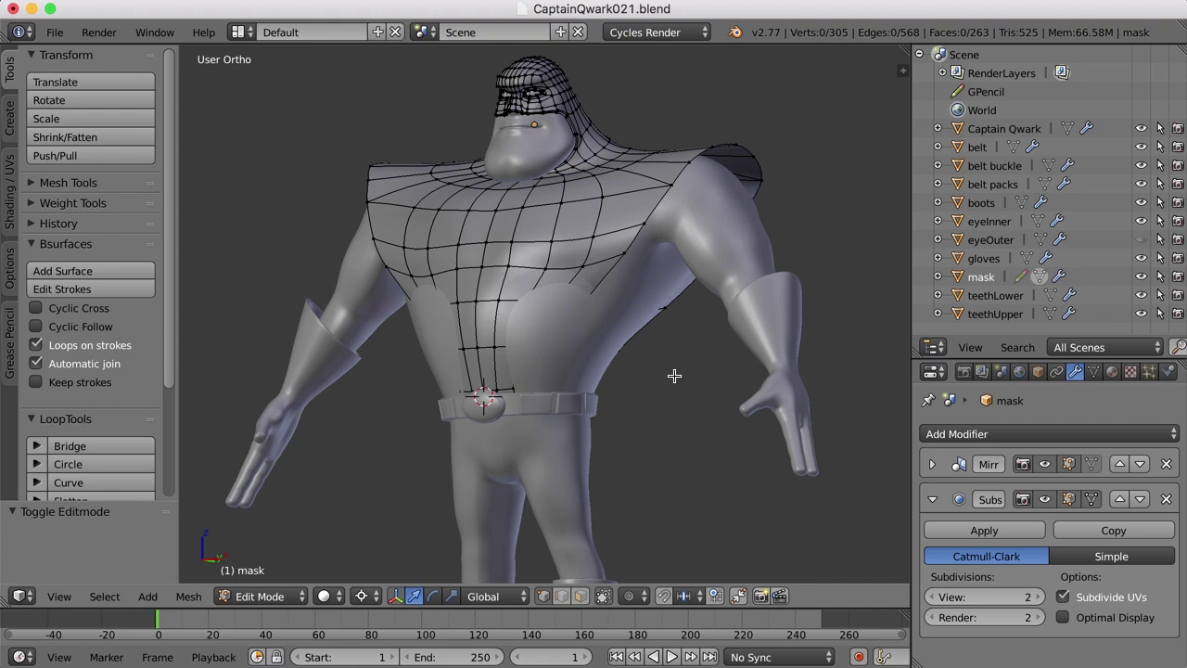
pyautogui.moveTo(674, 376); pyautogui.dragTo(583, 363, button='middle')
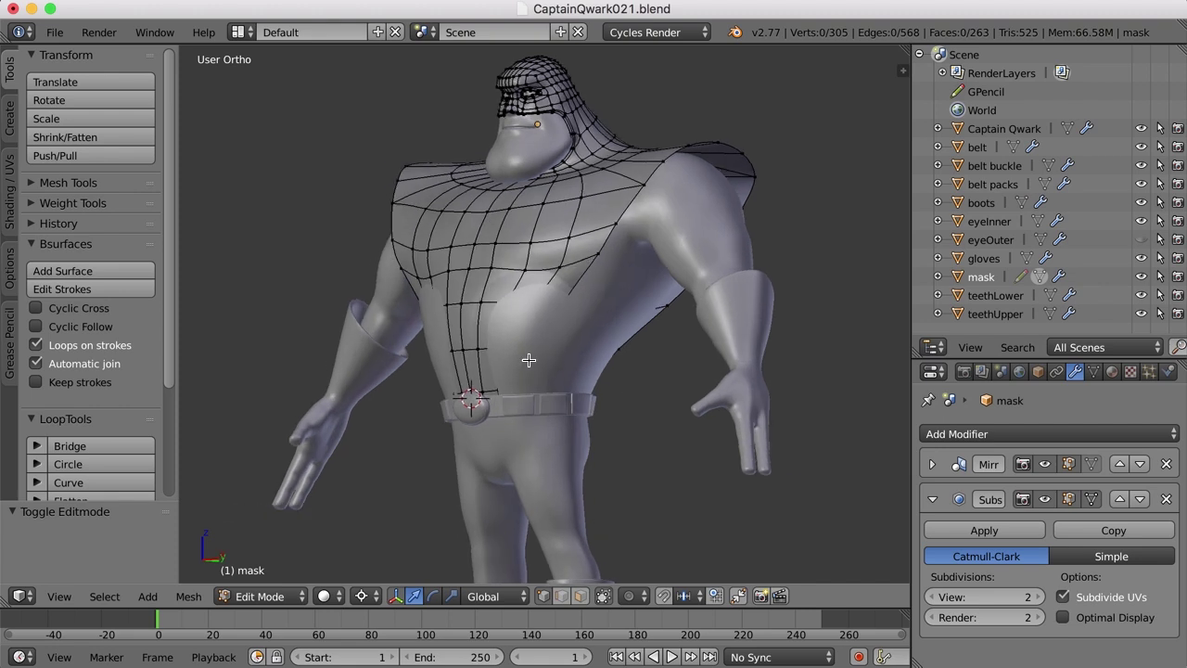
pyautogui.keyDown('alt'); pyautogui.rightClick(486, 346); pyautogui.keyUp('alt')
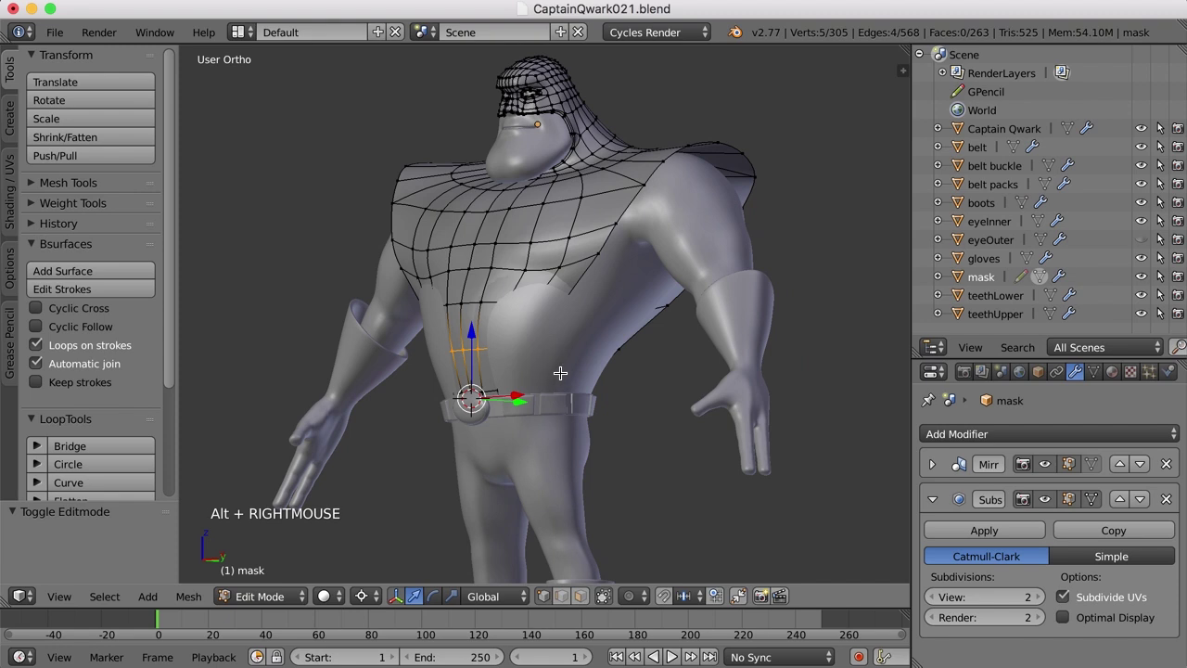
pyautogui.hotkey('ctrl', ',')
pyautogui.moveTo(560, 373); pyautogui.dragTo(585, 392, button='middle')
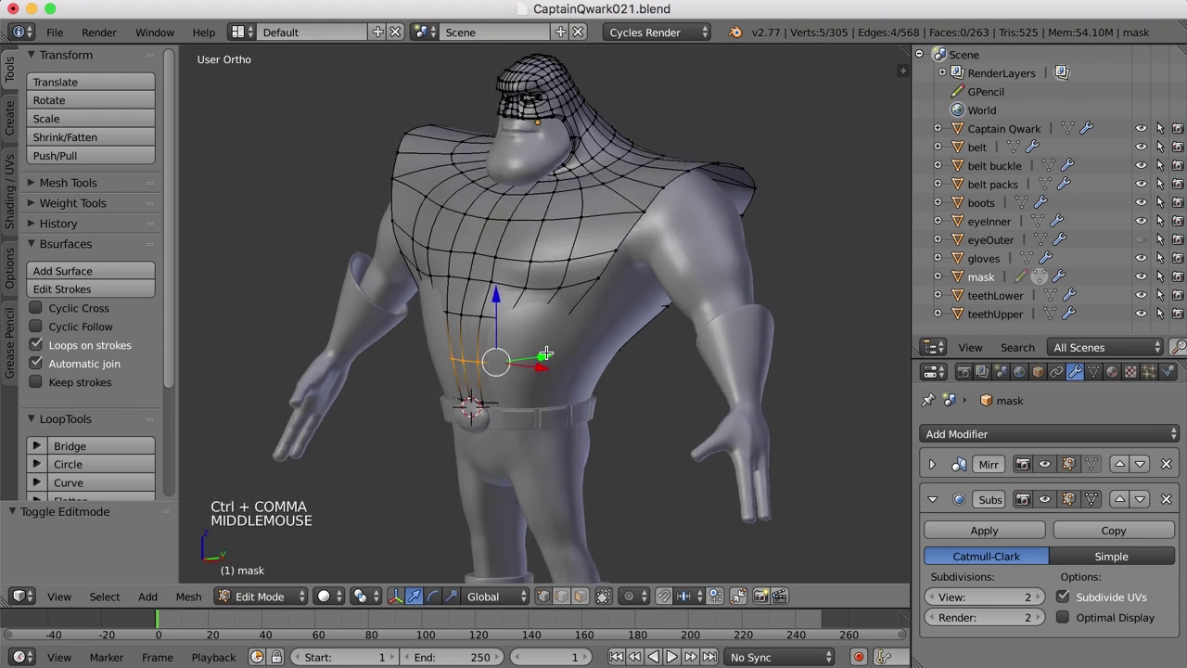
pyautogui.moveTo(545, 355); pyautogui.dragTo(544, 352)
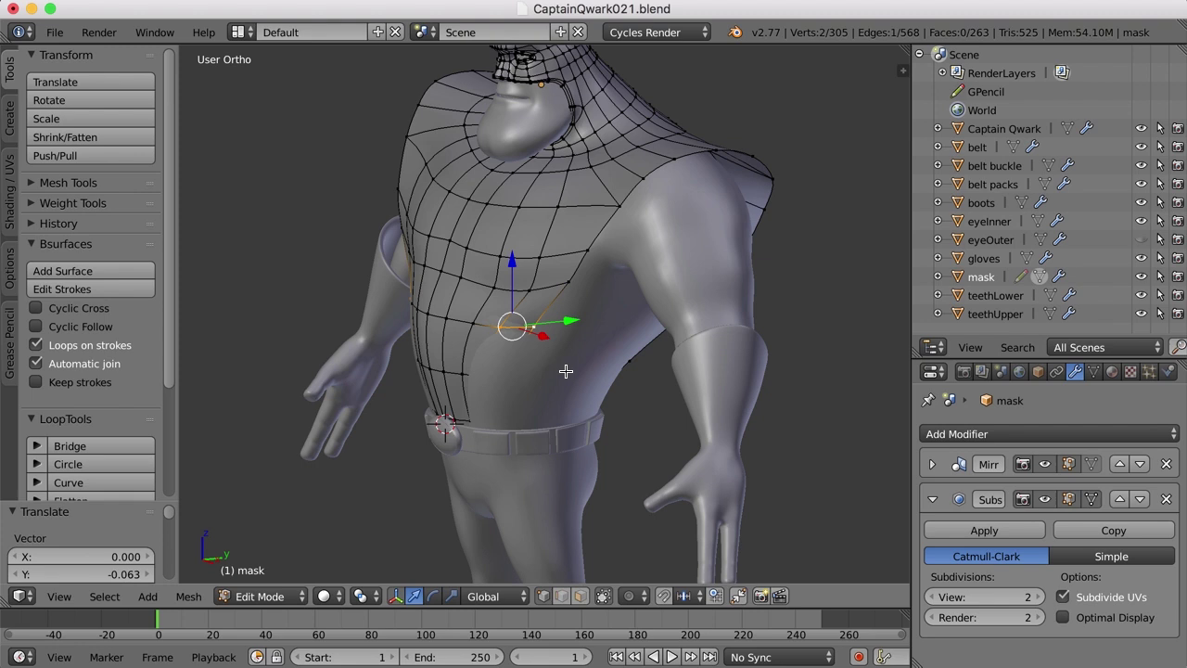
# Disable Limit Selection to Visible and push two vertex pairs along Y against the body.
pyautogui.click(606, 602)
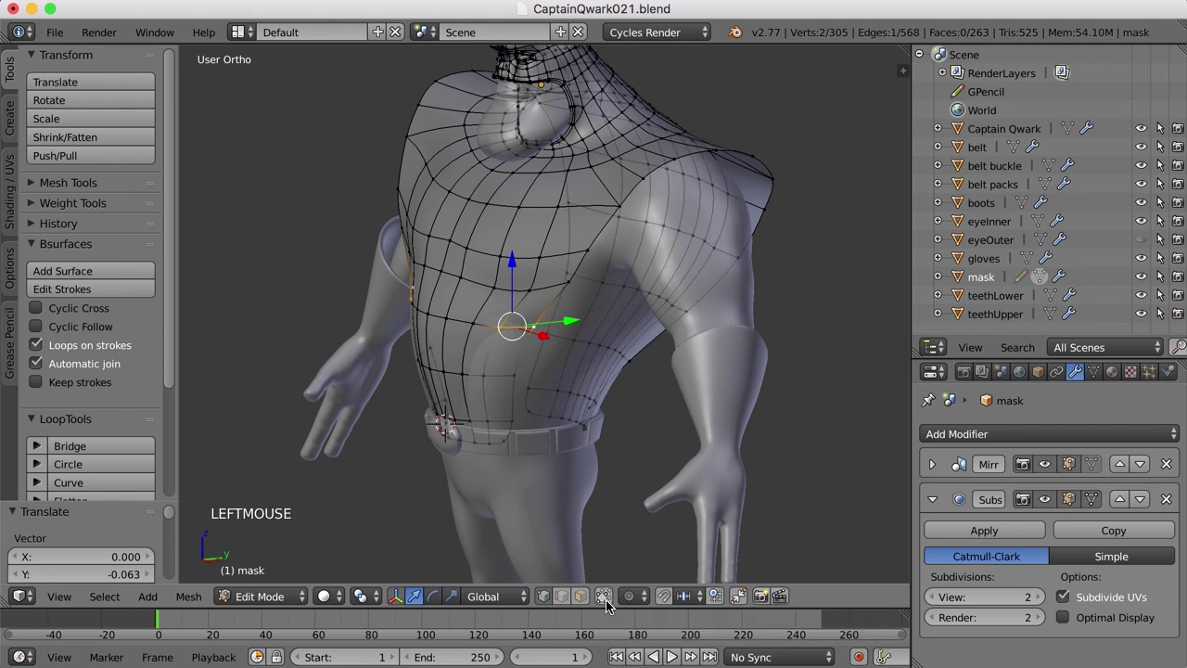
pyautogui.moveTo(598, 496); pyautogui.dragTo(590, 456, button='middle')
pyautogui.scroll(2, 577, 449)
pyautogui.rightClick(477, 392)
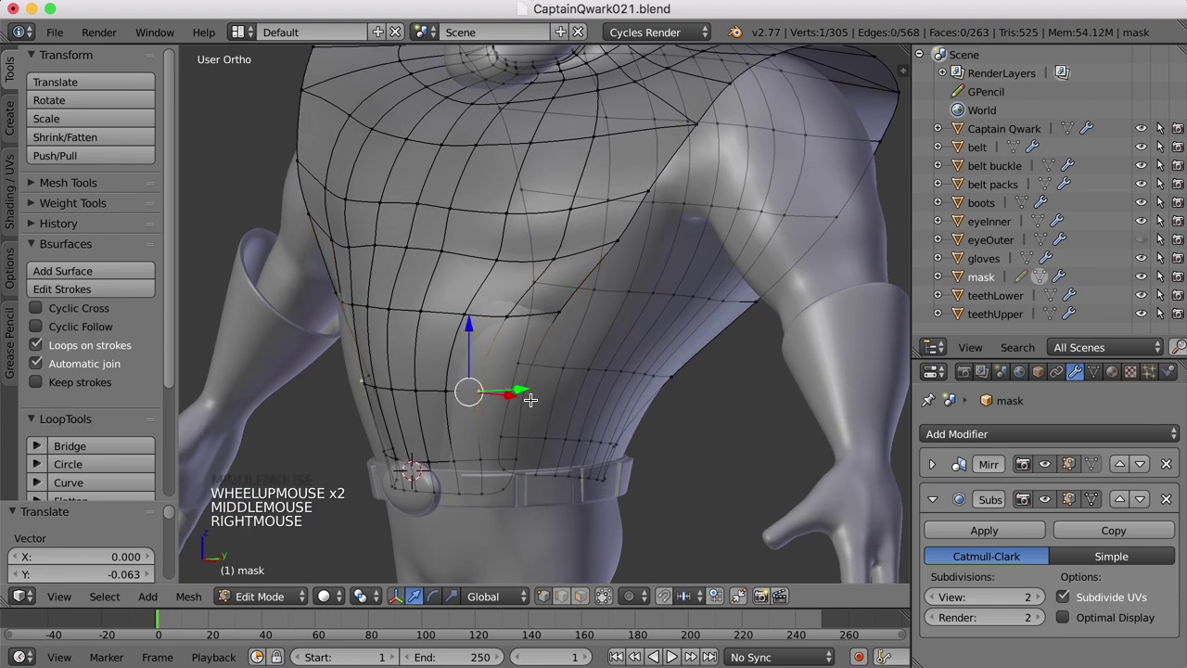
pyautogui.moveTo(548, 405); pyautogui.dragTo(520, 408, button='middle')
pyautogui.keyDown('shift'); pyautogui.rightClick(513, 406); pyautogui.keyUp('shift')
pyautogui.moveTo(519, 408); pyautogui.dragTo(515, 415)
pyautogui.keyDown('shift'); pyautogui.moveTo(516, 415); pyautogui.dragTo(534, 436, button='middle'); pyautogui.keyUp('shift')
pyautogui.rightClick(486, 429)
pyautogui.keyDown('shift'); pyautogui.rightClick(499, 431); pyautogui.keyUp('shift')
pyautogui.moveTo(535, 437); pyautogui.dragTo(538, 448)
pyautogui.click(539, 448)
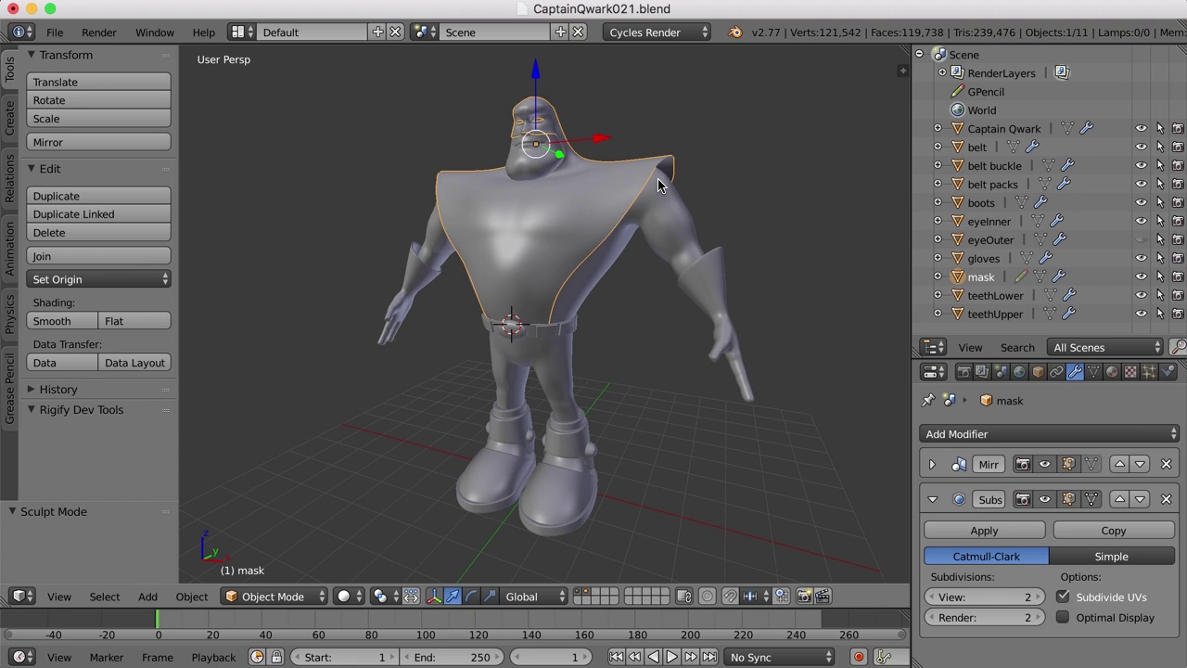
# In Edit Mode with edge select and visible-only selection, select the mask's border edge loop.
pyautogui.moveTo(666, 220)
pyautogui.mouseDown(button='middle')
pyautogui.moveTo(673, 266)
pyautogui.moveTo(720, 313)
pyautogui.moveTo(699, 256)
pyautogui.moveTo(660, 215)
pyautogui.mouseUp(button='middle')
pyautogui.press('Tab')
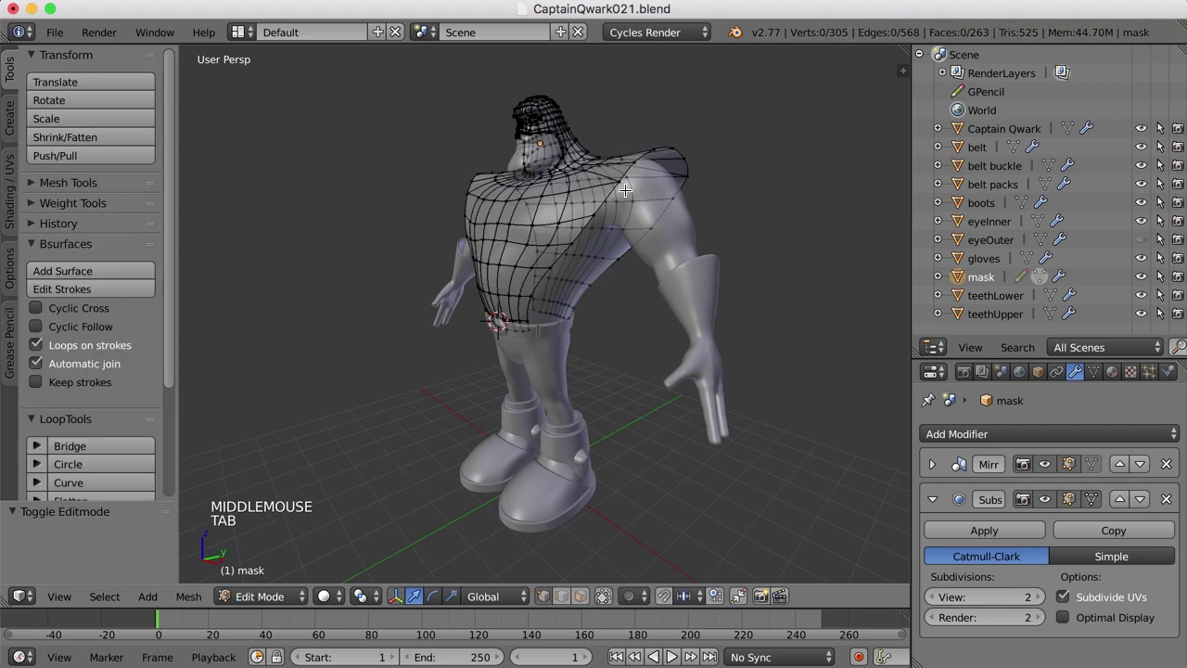
pyautogui.click(604, 595)
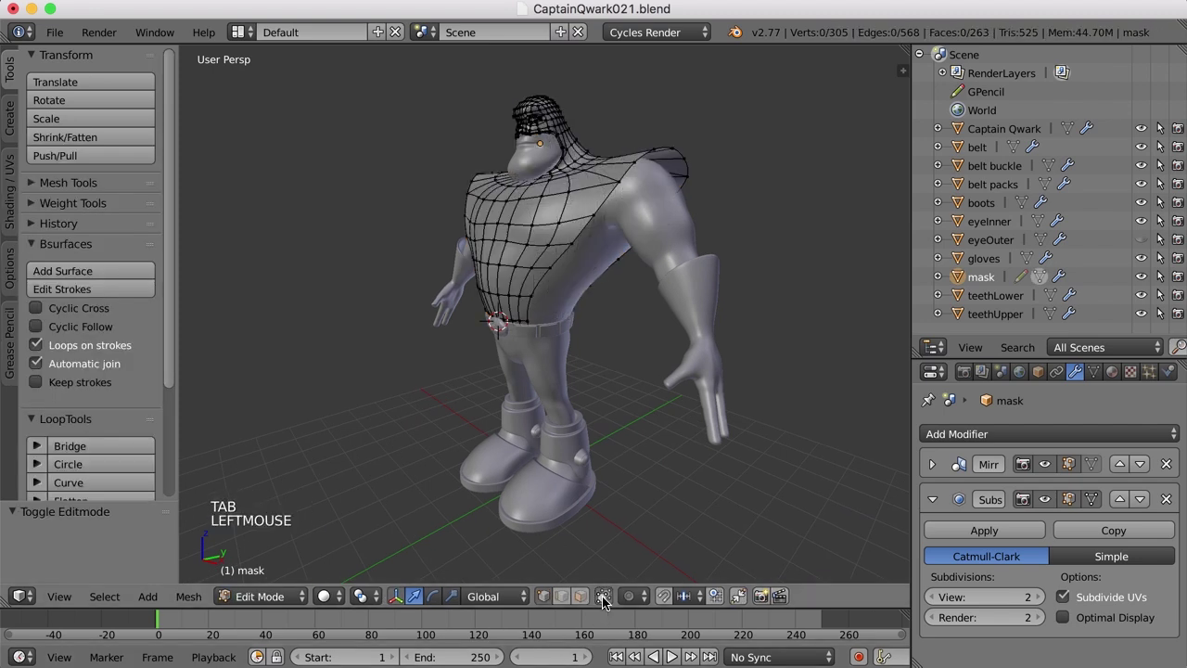
pyautogui.hotkey('ctrl', 'Tab')
pyautogui.click(594, 243)
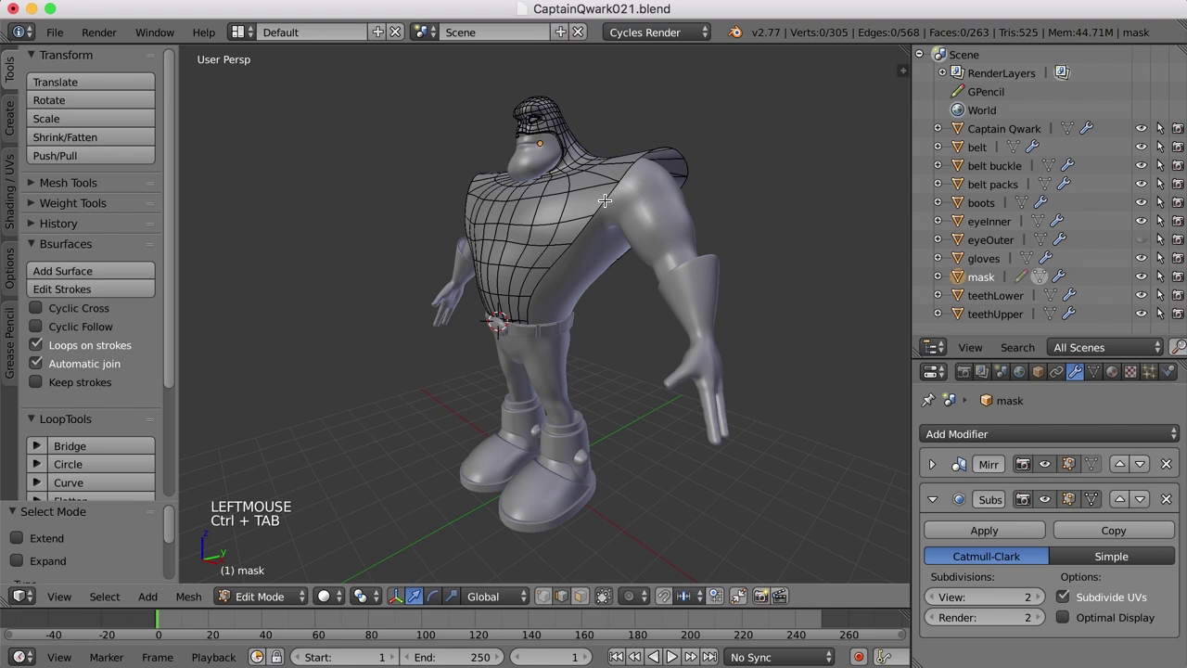
pyautogui.keyDown('alt'); pyautogui.rightClick(604, 200); pyautogui.keyUp('alt')
pyautogui.moveTo(727, 265); pyautogui.dragTo(687, 280, button='middle')
pyautogui.scroll(2, 687, 260)
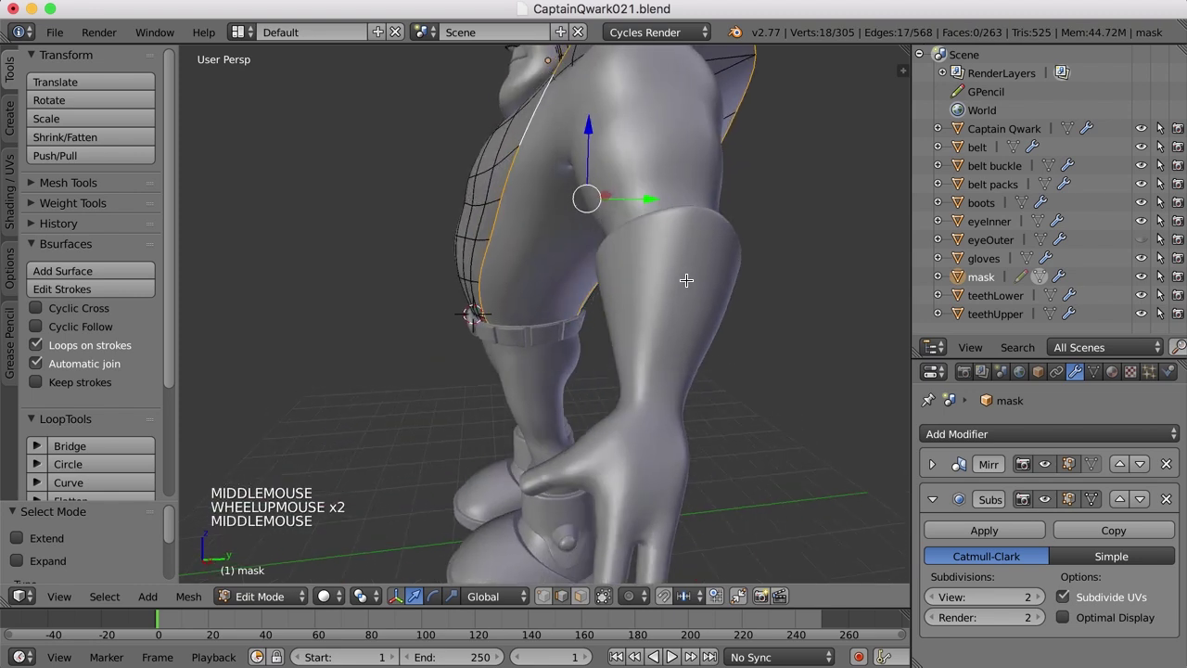
# Extrude the border loop twice, scaling the first new ring to 0.973 and starting to shrink the second.
pyautogui.press('e')
pyautogui.press('e')
pyautogui.click(742, 329)
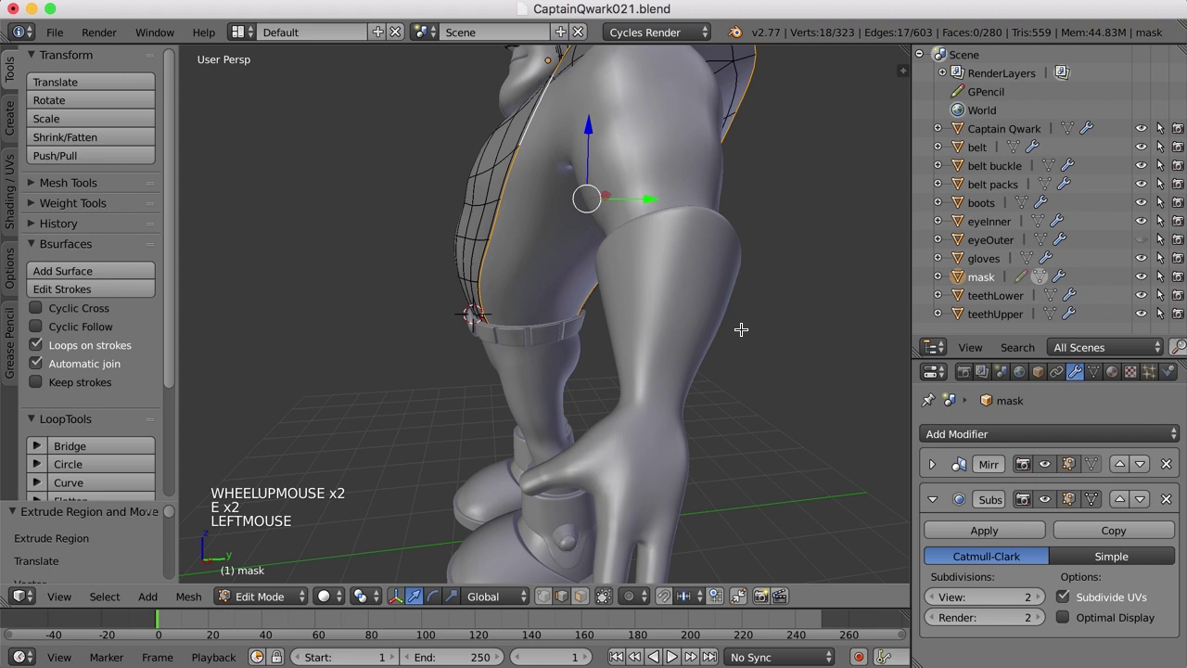
pyautogui.press('s')
pyautogui.press('s')
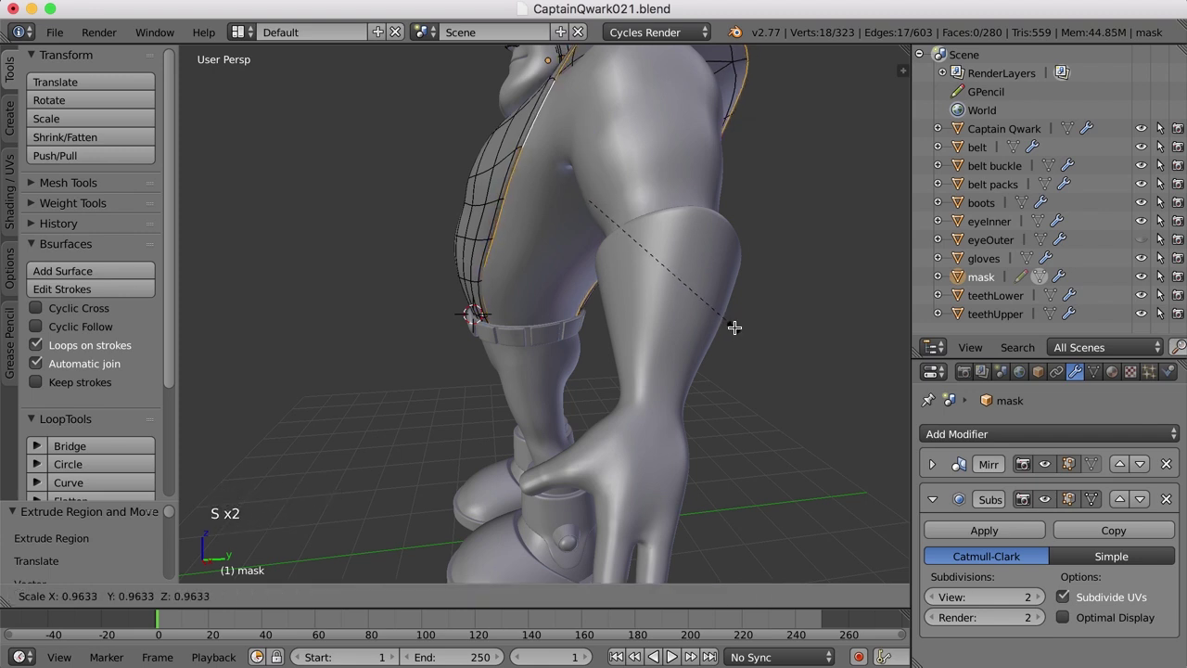
pyautogui.click(734, 328)
pyautogui.moveTo(734, 329); pyautogui.dragTo(747, 300, button='middle')
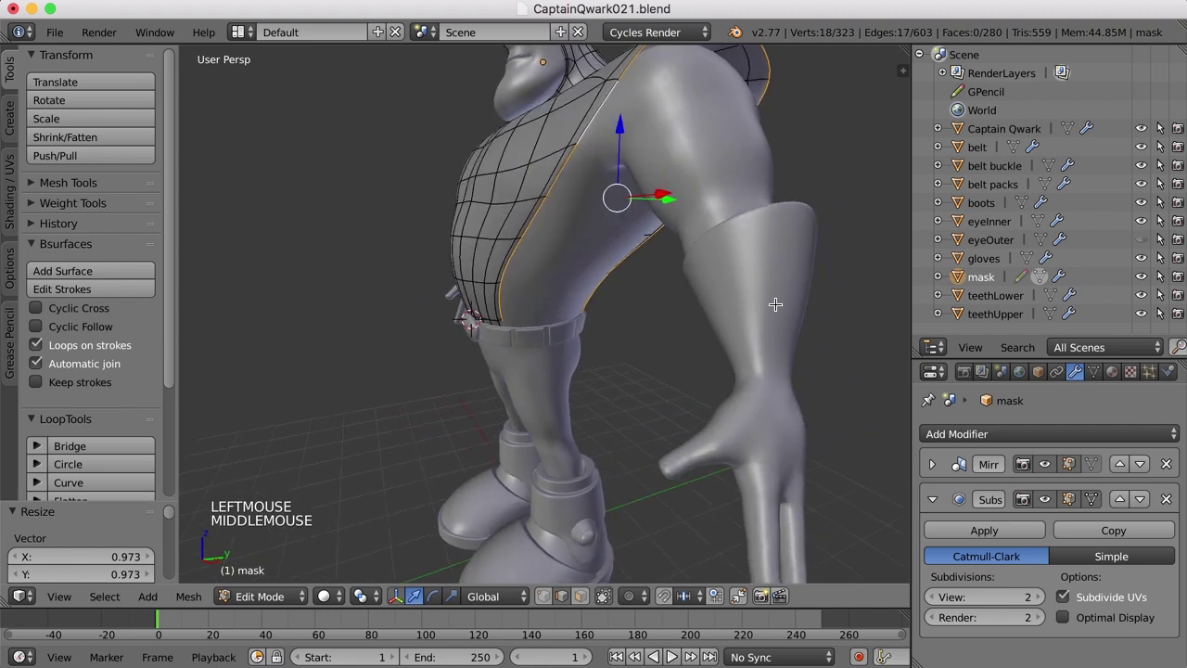
pyautogui.press('e')
pyautogui.rightClick(814, 362)
pyautogui.press('s')
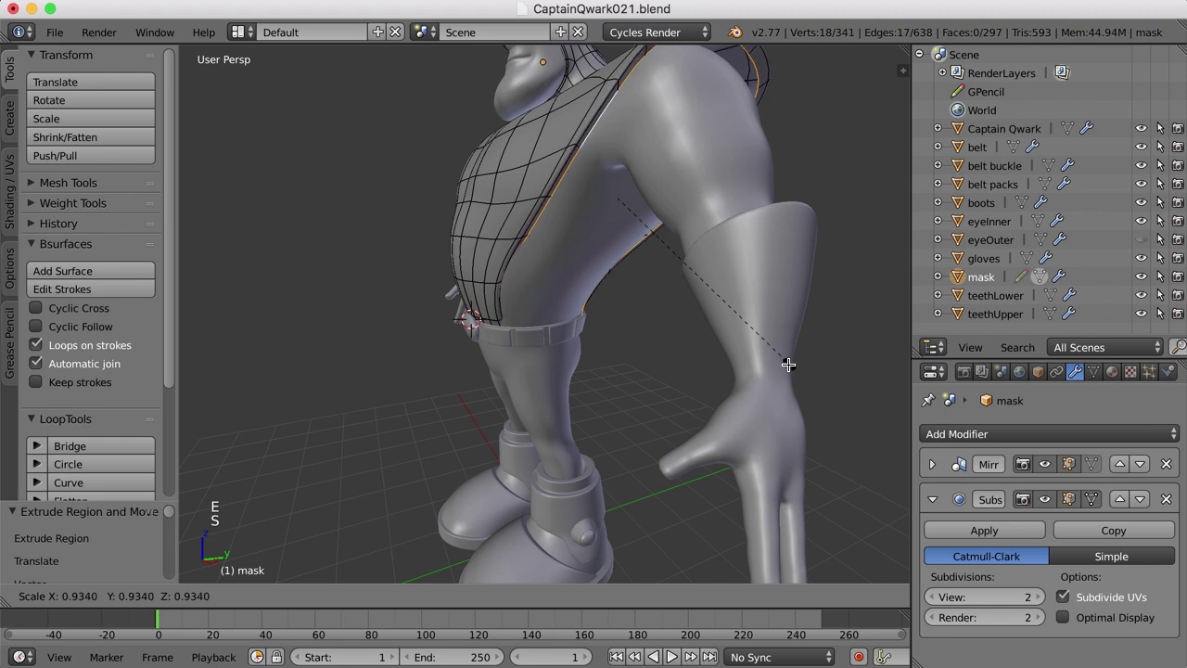
# Confirm the second ring shrunk to 0.926 and bring the hip and belt into view.
pyautogui.click(786, 365)
pyautogui.moveTo(711, 265); pyautogui.dragTo(571, 318, button='middle')
pyautogui.scroll(-1, 650, 239)
pyautogui.scroll(2, 641, 272)
pyautogui.scroll(1, 453, 411)
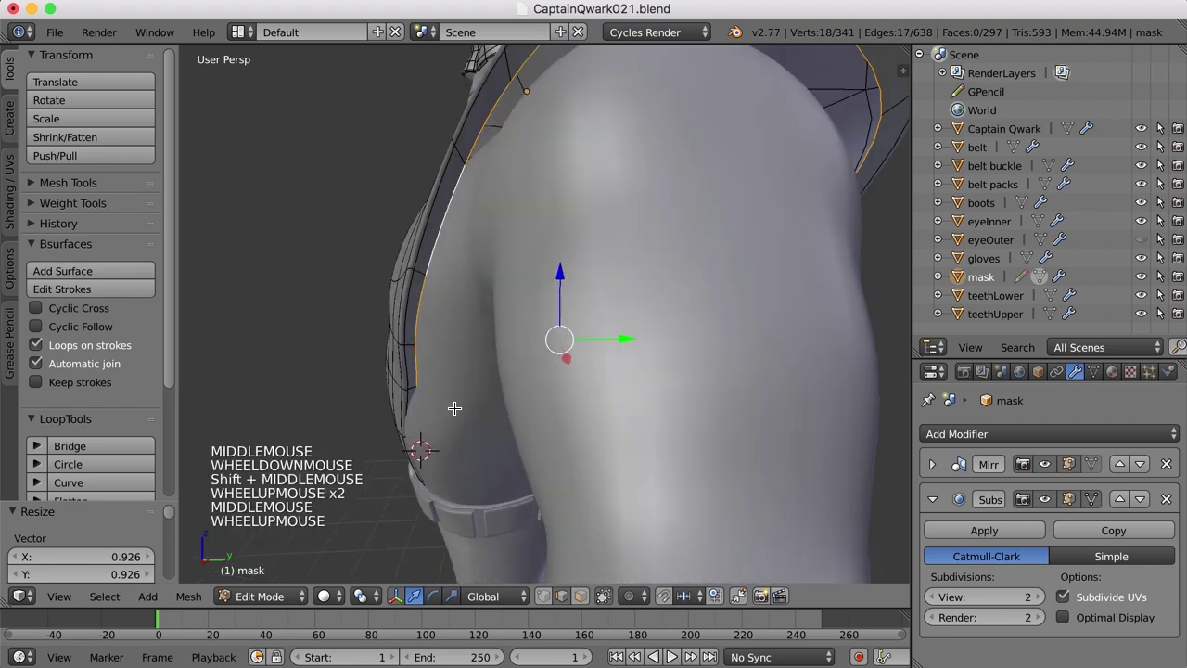
pyautogui.keyDown('shift'); pyautogui.moveTo(454, 408); pyautogui.dragTo(538, 305, button='middle'); pyautogui.keyUp('shift')
pyautogui.keyDown('shift'); pyautogui.scroll(1, 538, 305); pyautogui.keyUp('shift')
pyautogui.scroll(2, 538, 310)
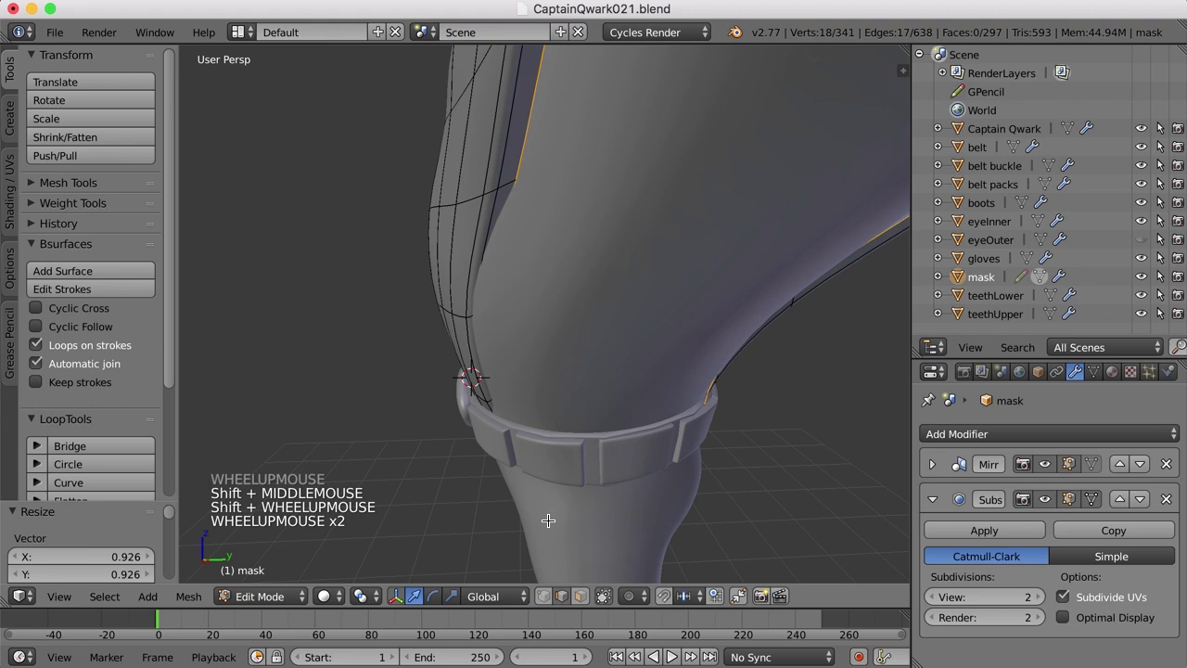
# With X-ray on, move two hip rim vertices along Y in against the body.
pyautogui.click(603, 595)
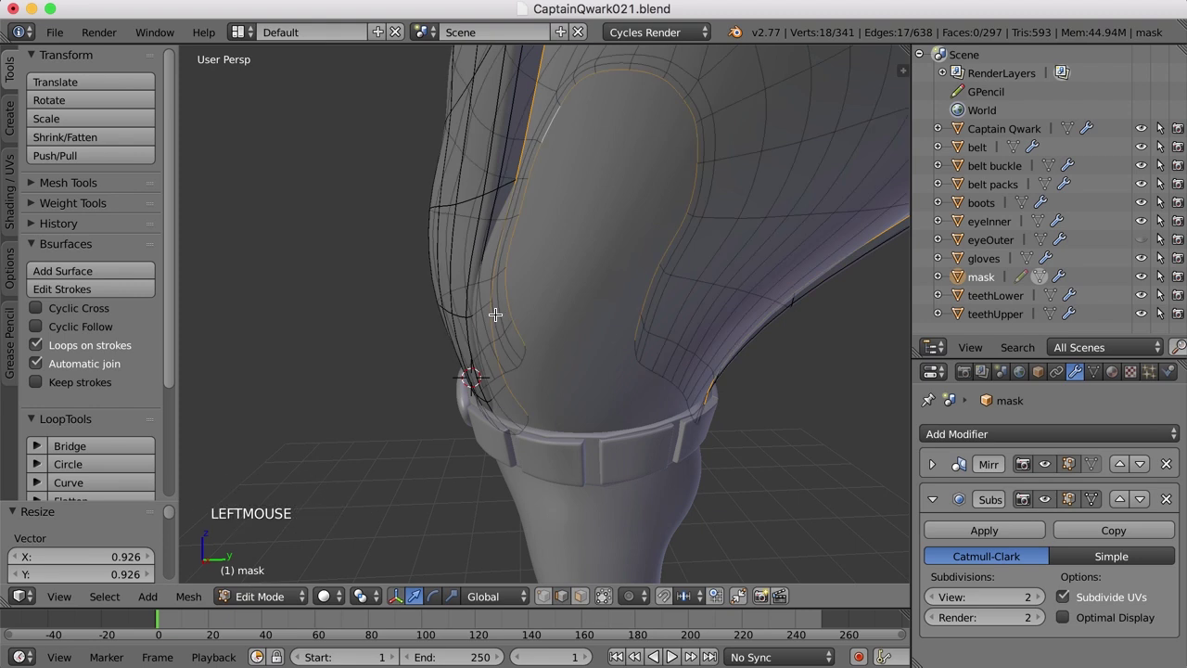
pyautogui.moveTo(495, 315); pyautogui.dragTo(581, 350, button='middle')
pyautogui.rightClick(525, 287)
pyautogui.keyDown('shift'); pyautogui.rightClick(540, 269); pyautogui.keyUp('shift')
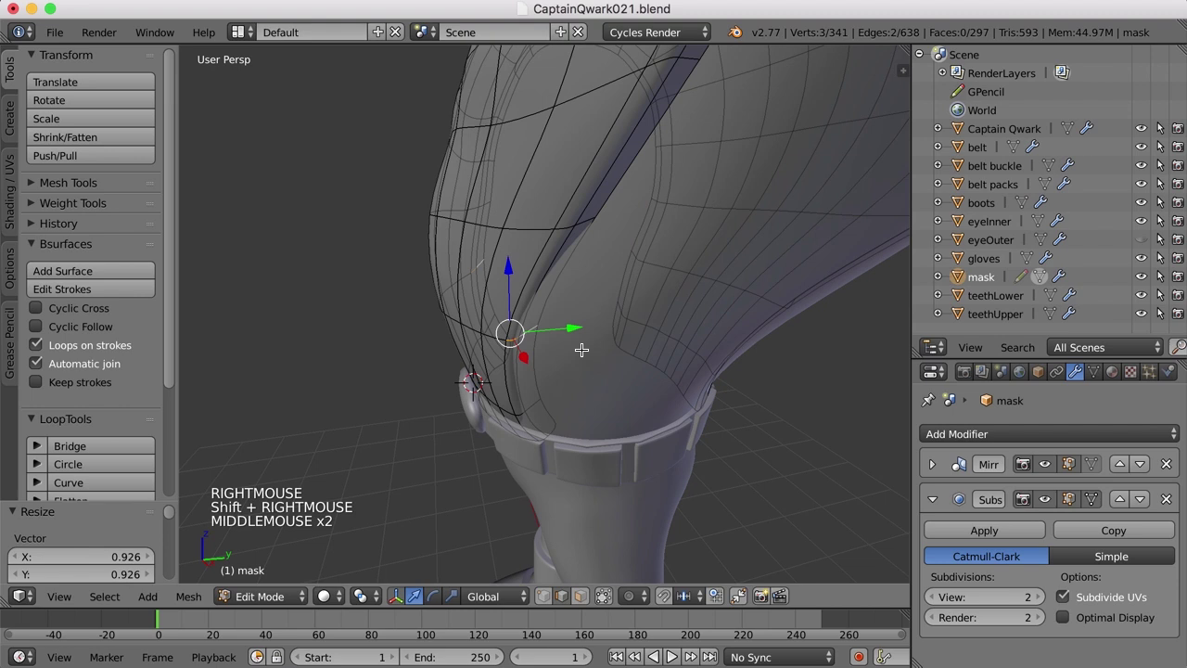
pyautogui.moveTo(575, 327); pyautogui.dragTo(566, 331)
pyautogui.moveTo(596, 284)
pyautogui.mouseDown(button='middle')
pyautogui.moveTo(569, 268)
pyautogui.moveTo(580, 278)
pyautogui.mouseUp(button='middle')
# With X-ray off, select two shoulder rim edges and lower them along Z.
pyautogui.press('a')
pyautogui.scroll(-2, 676, 284)
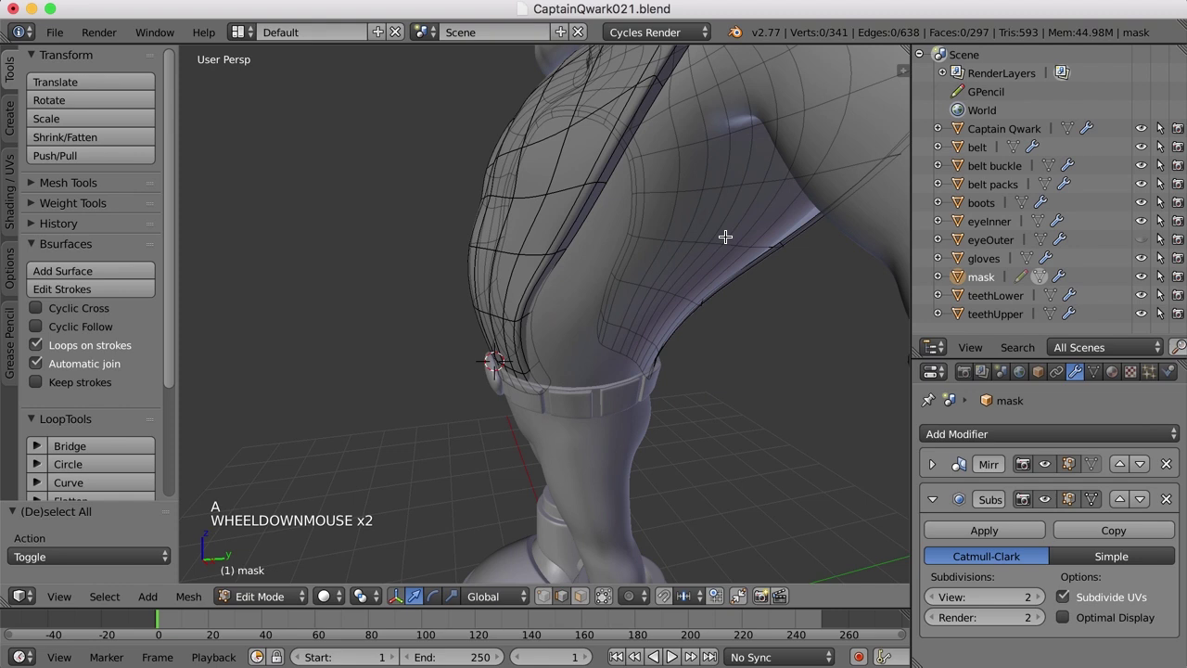
pyautogui.keyDown('shift'); pyautogui.moveTo(723, 238); pyautogui.dragTo(485, 106, button='middle'); pyautogui.keyUp('shift')
pyautogui.click(604, 595)
pyautogui.rightClick(487, 107)
pyautogui.keyDown('shift'); pyautogui.rightClick(565, 115); pyautogui.keyUp('shift')
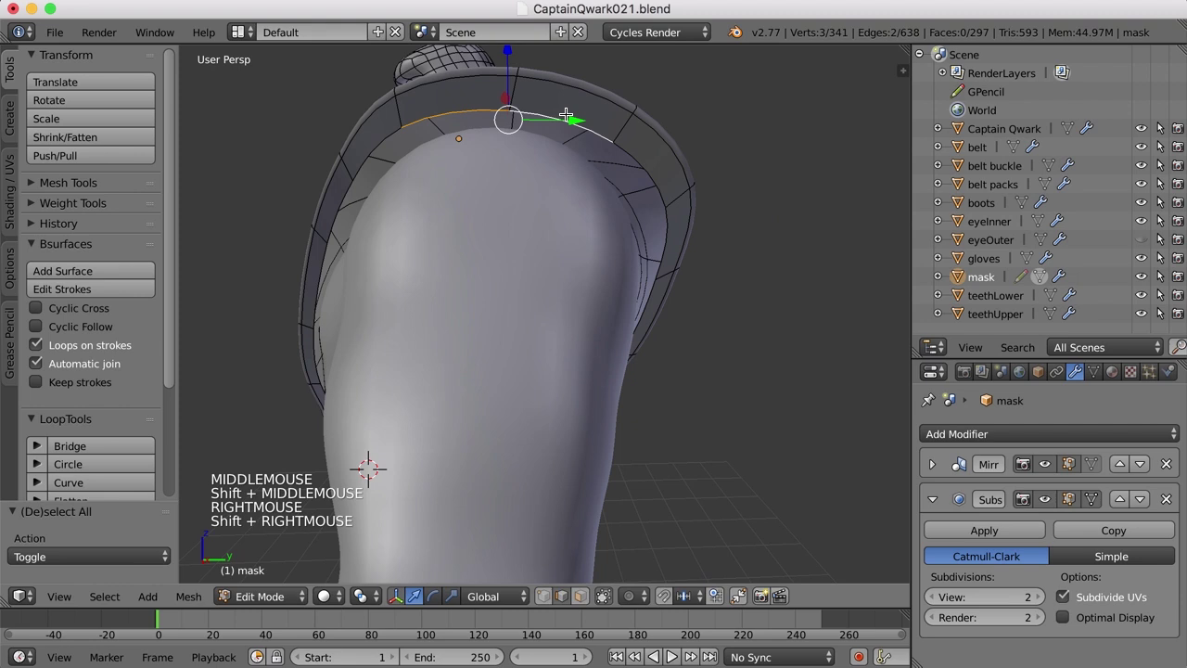
pyautogui.moveTo(513, 53); pyautogui.dragTo(509, 94)
# Shift the shoulder rim edges -0.275 along X so they sit snugly on the shoulder.
pyautogui.moveTo(508, 94); pyautogui.dragTo(742, 235, button='middle')
pyautogui.moveTo(764, 220); pyautogui.dragTo(722, 237)
pyautogui.moveTo(735, 246); pyautogui.dragTo(708, 251, button='middle')
pyautogui.rightClick(329, 212)
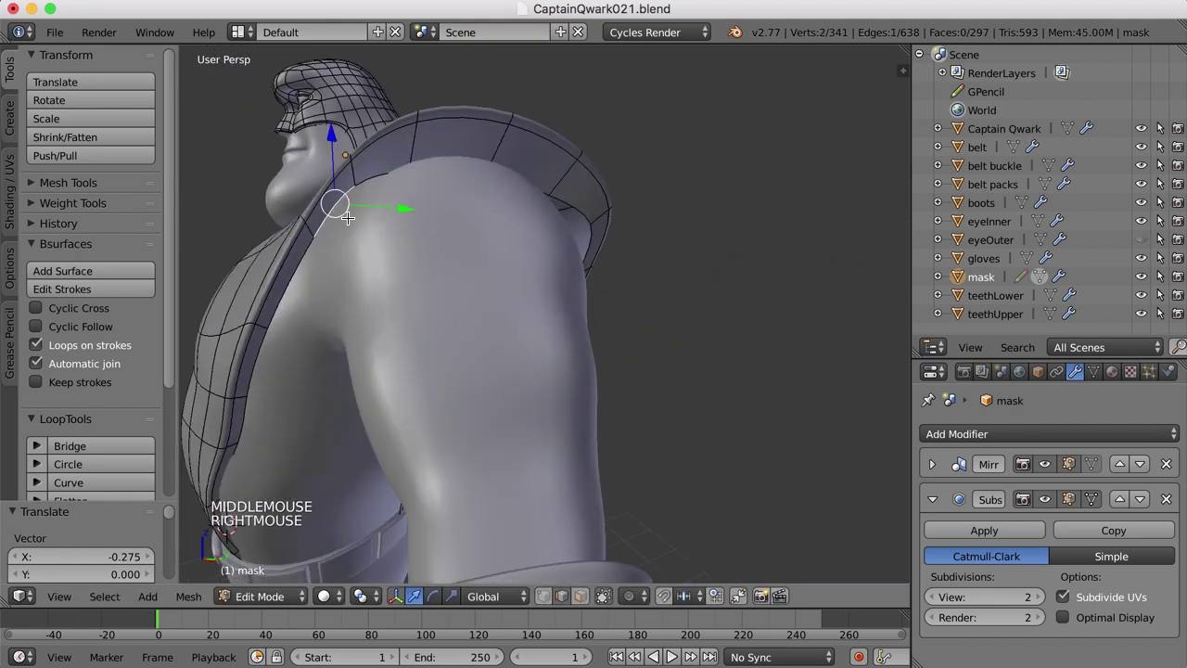
pyautogui.moveTo(340, 207); pyautogui.dragTo(396, 218, button='middle')
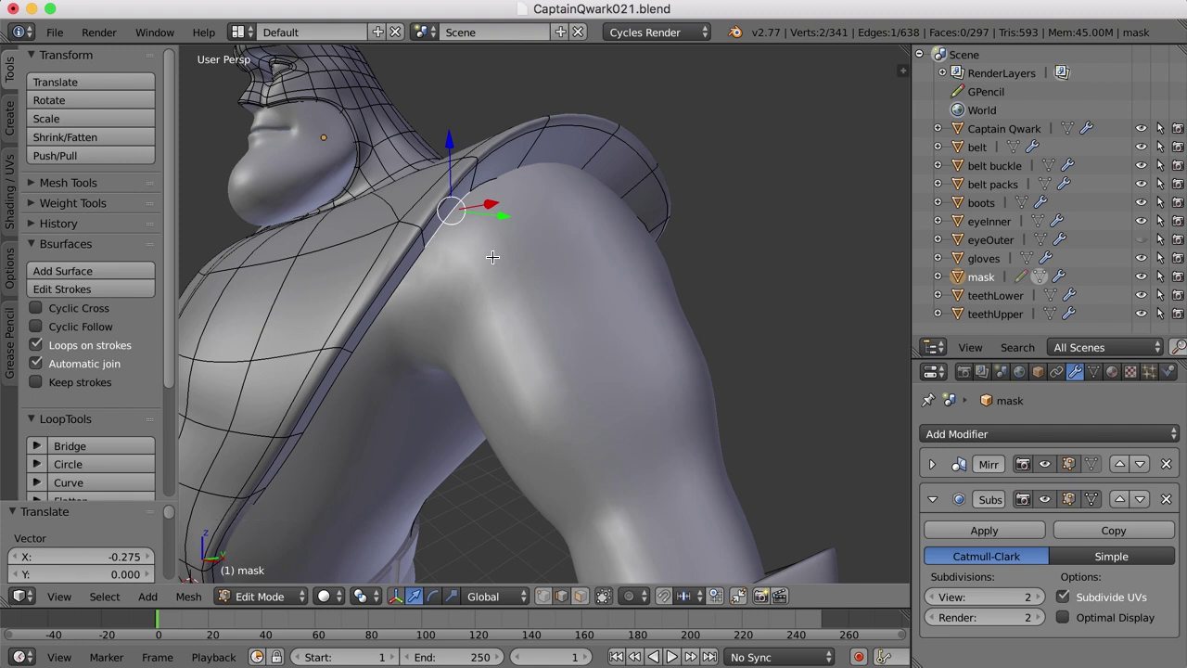
pyautogui.moveTo(488, 237); pyautogui.dragTo(556, 200, button='middle')
pyautogui.click(599, 191)
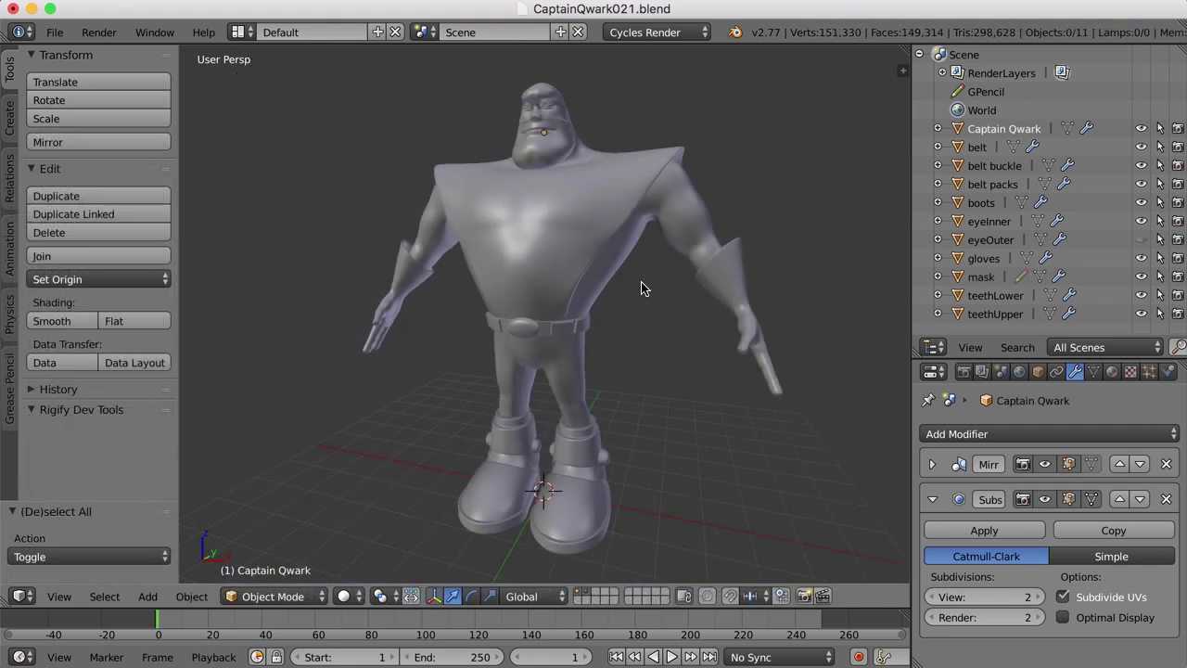